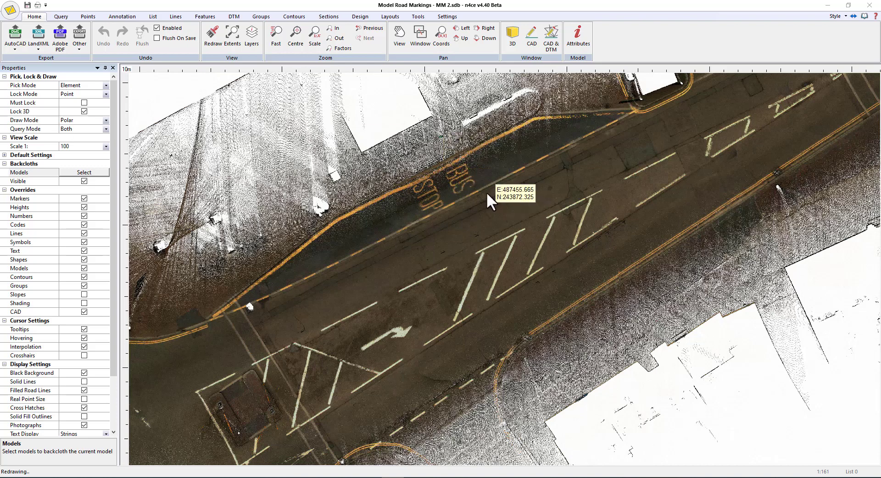
Set up road line dash insertion with point code WHTLG and model interpolation heights from the Sensat2_tree reference model
middle_click_drag(489, 175, 466, 173)
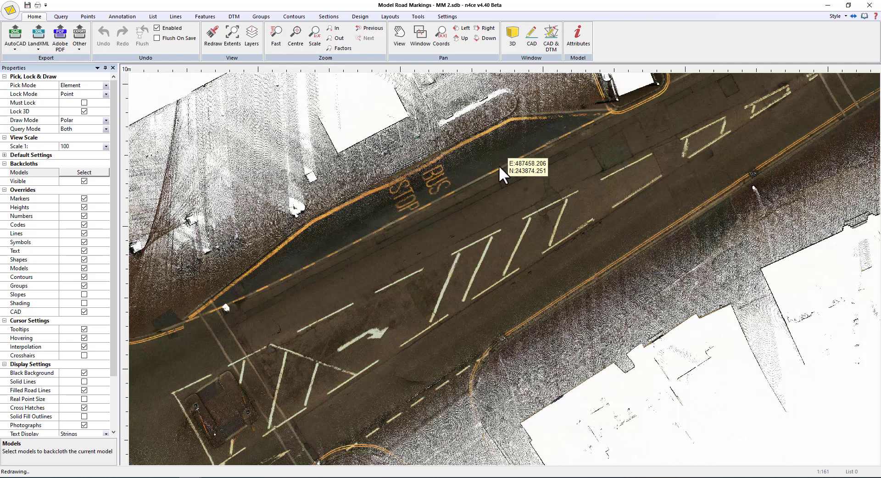
middle_click_drag(605, 194, 597, 207)
scroll(597, 207, "down", 2)
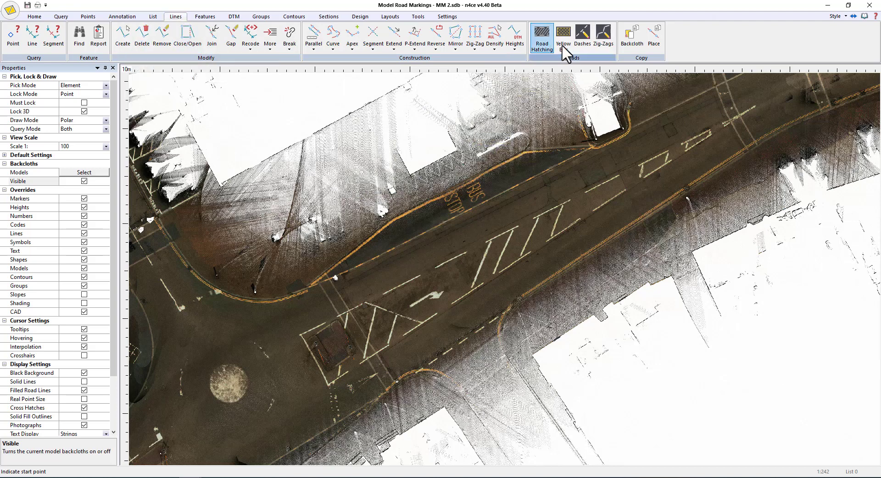
left_click(583, 33)
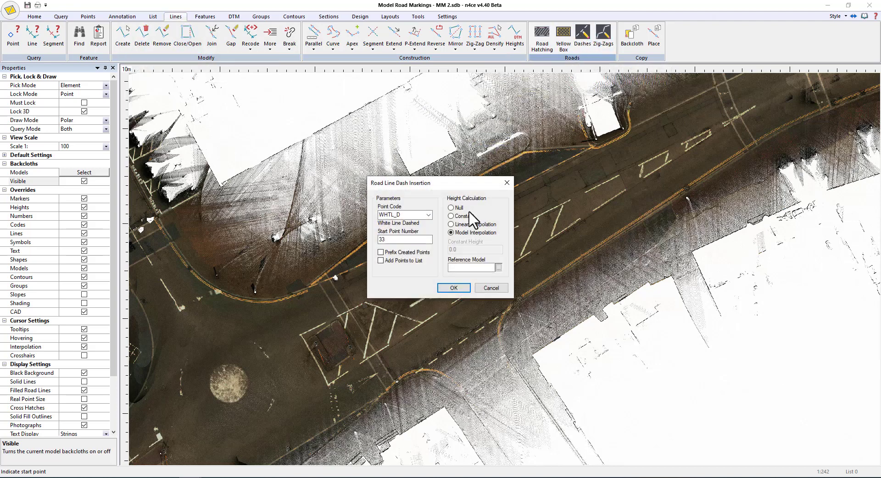
left_click(428, 215)
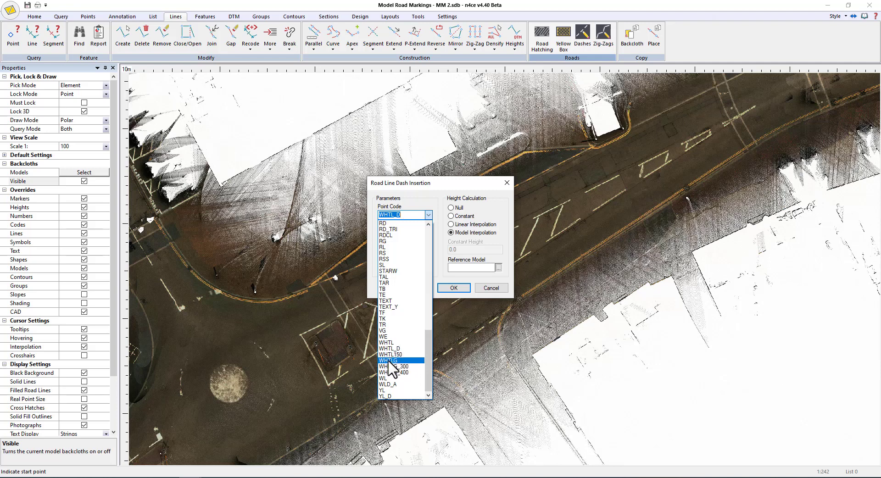
left_click(398, 361)
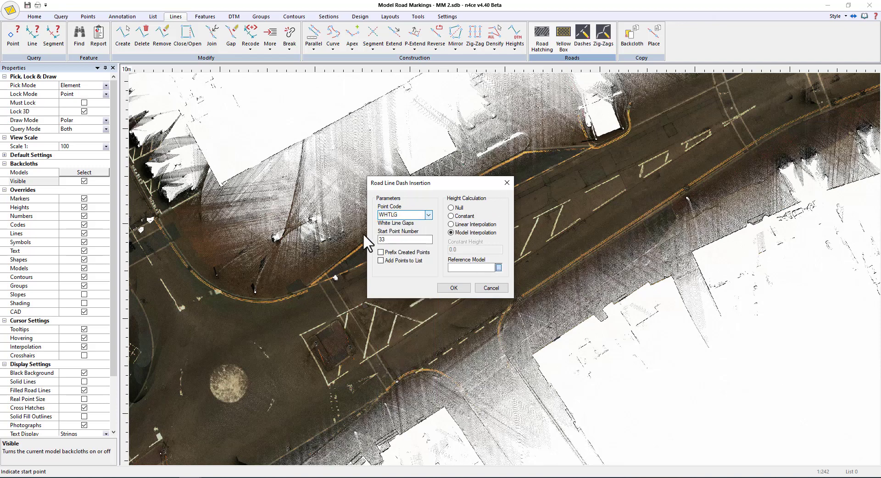
left_click(315, 219)
left_click(554, 318)
left_click(449, 286)
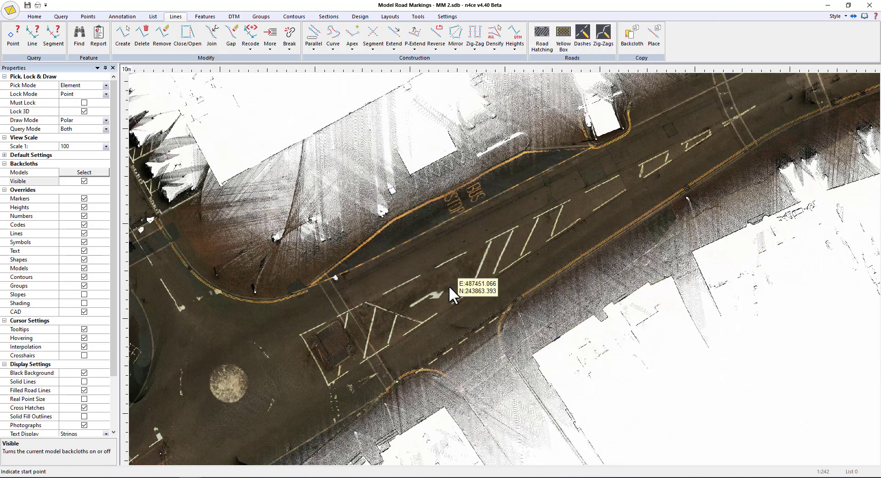
Insert the dashed white line along the bus-stop side of the central hatching, indicating its start, first gap and end by the turn arrow
scroll(765, 98, "up", 2)
scroll(766, 99, "up", 3)
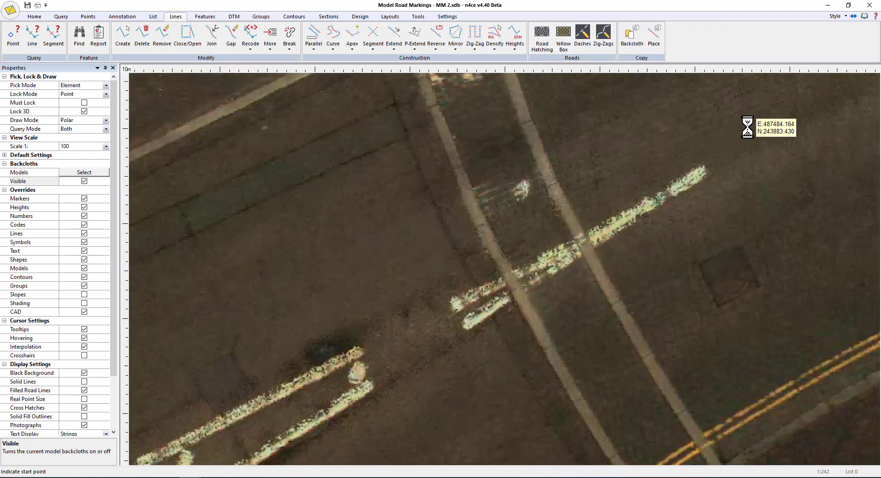
left_click(706, 169)
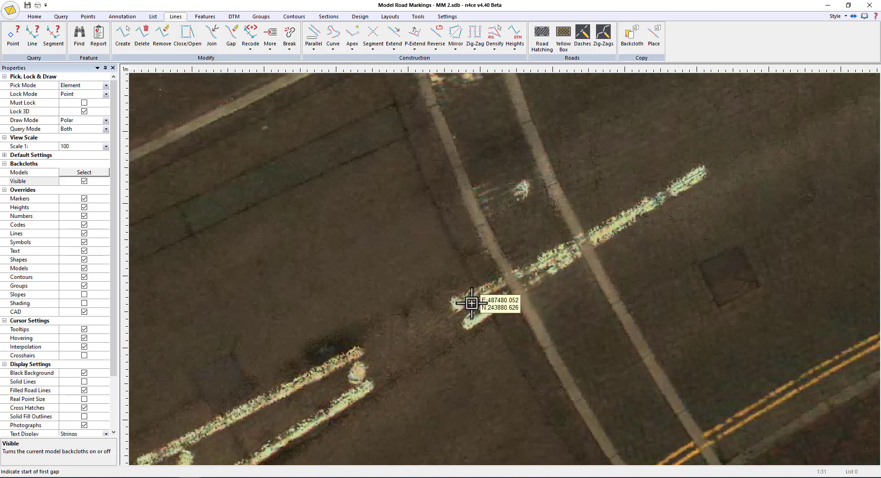
left_click(359, 349)
scroll(404, 356, "down", 5)
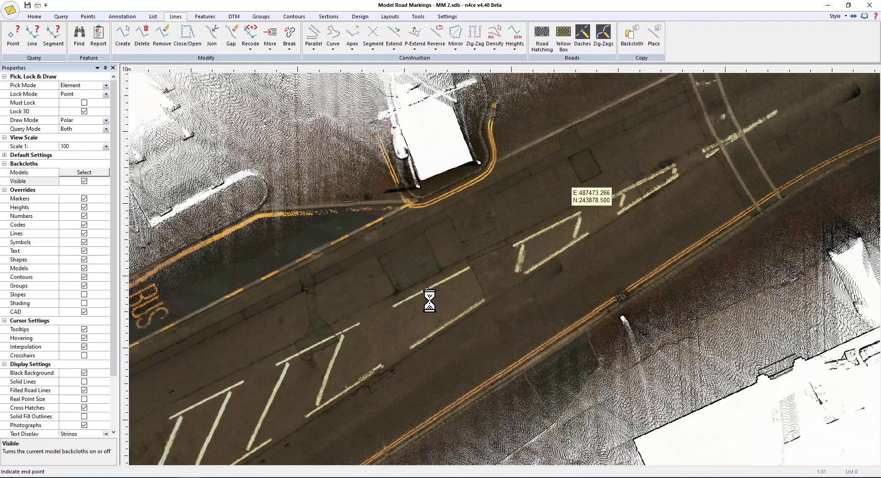
middle_click_drag(430, 301, 638, 193)
scroll(480, 256, "up", 2)
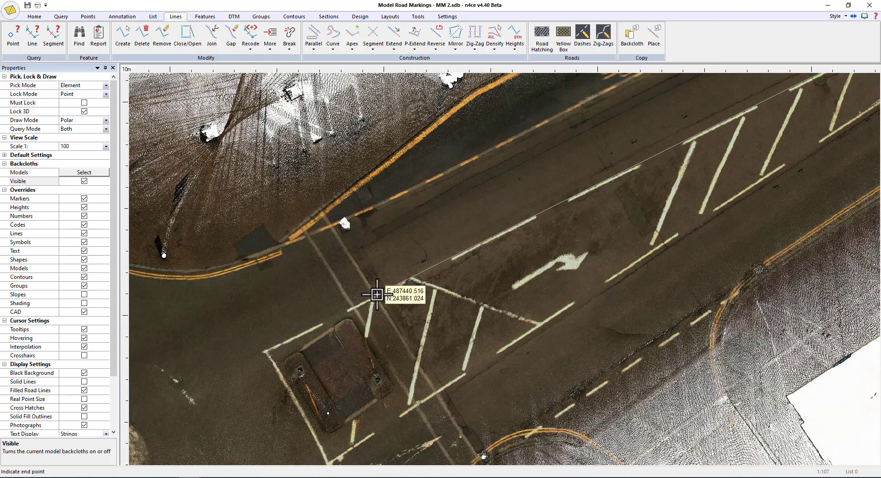
left_click(452, 260)
middle_click_drag(714, 184, 625, 213)
Hide the backcloth to check the inserted dashes on their own, and show it again
scroll(626, 213, "down", 2)
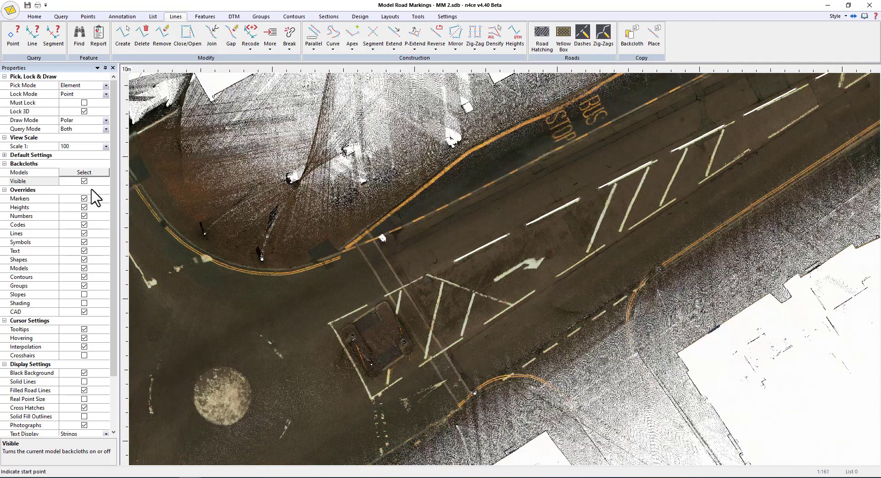
left_click(84, 181)
scroll(423, 370, "down", 2)
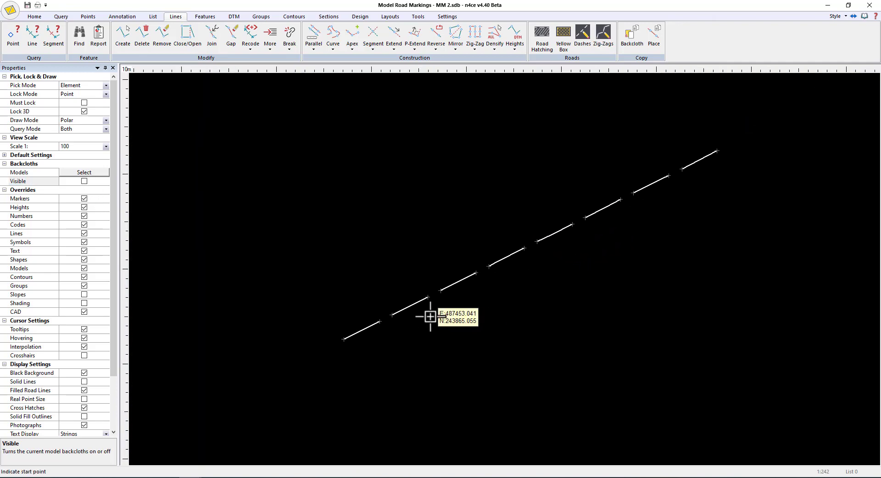
left_click(84, 181)
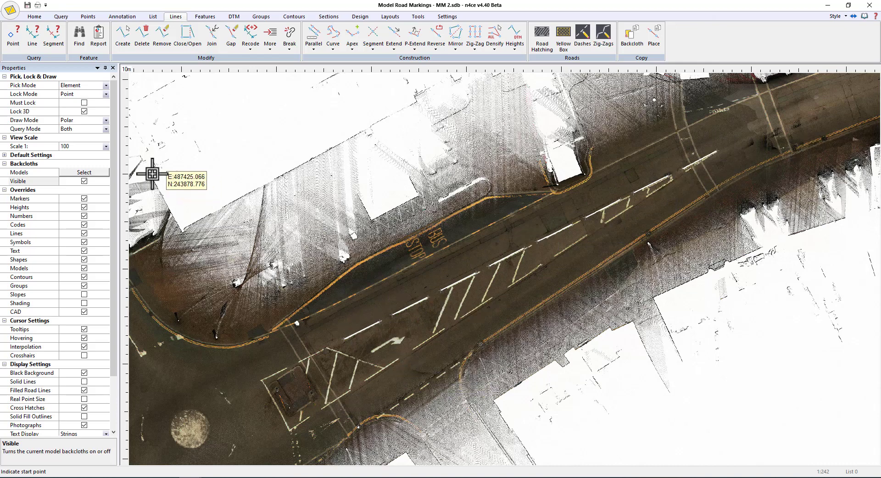
Insert the second dashed white line along the opposite side of the central hatching, from the shared far tip to below the turn arrow
scroll(751, 147, "up", 5)
left_click(716, 162)
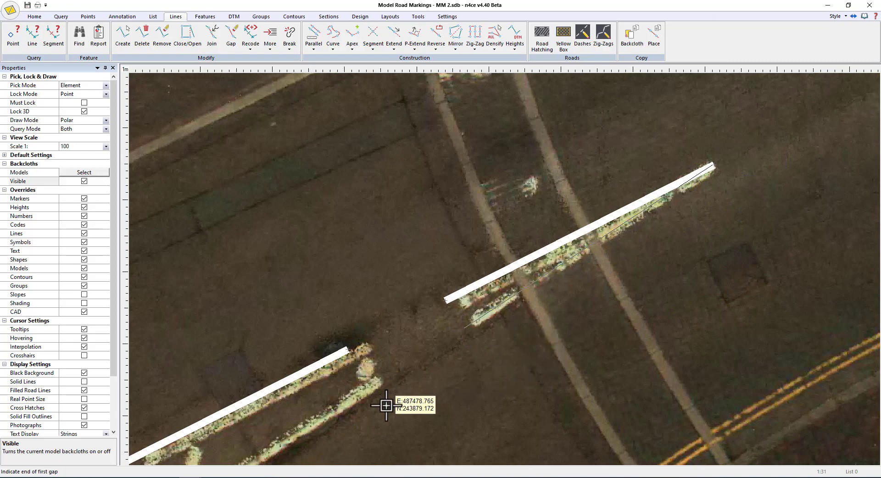
left_click(405, 404)
scroll(432, 402, "down", 1)
scroll(436, 402, "down", 3)
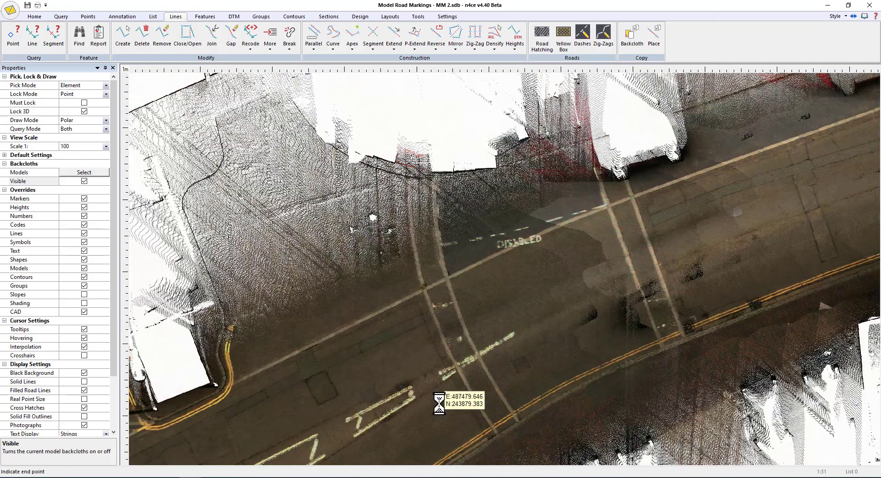
scroll(468, 348, "up", 2)
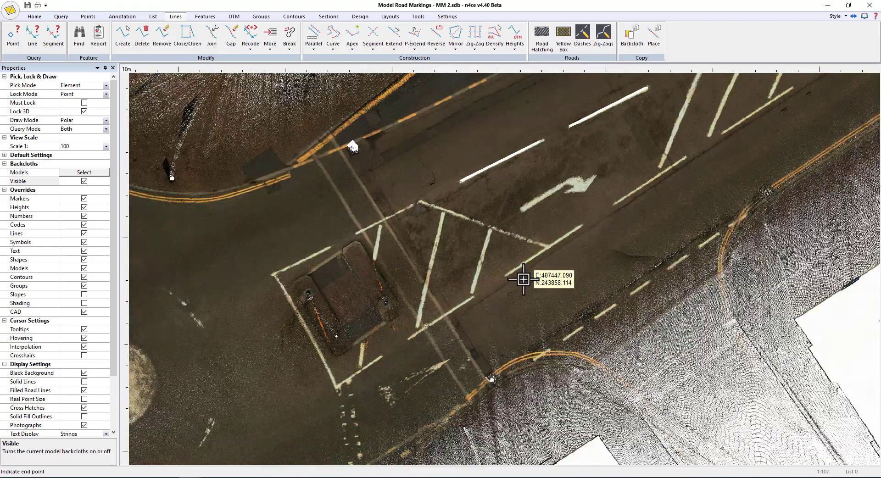
left_click(507, 275)
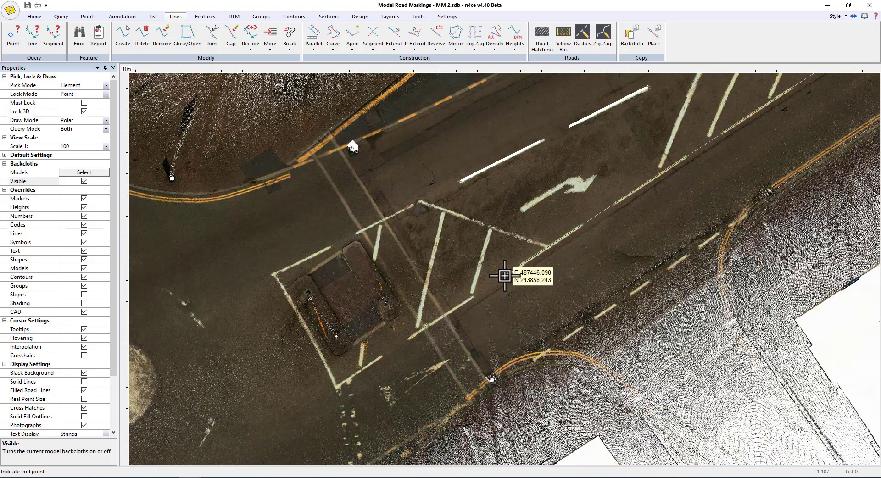
Toggle the backcloth off and on to check both dashed lines against the point cloud
scroll(507, 275, "down", 1)
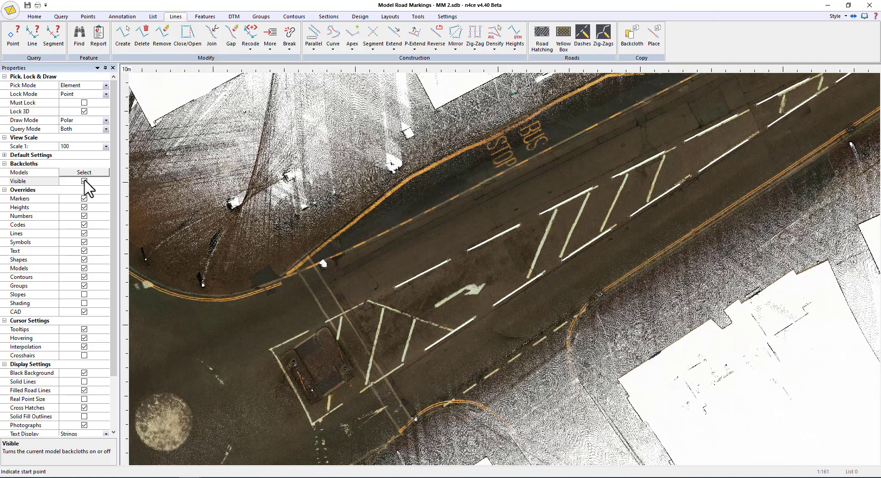
left_click(84, 181)
left_click(84, 181)
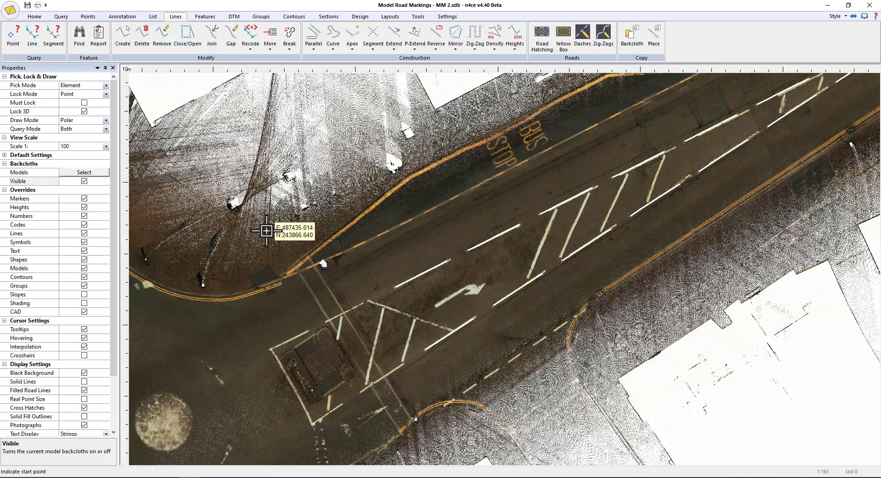
Set up sketched point insertion with code WHTL and model interpolation heights from the Sensat2_tree reference model
left_click(84, 15)
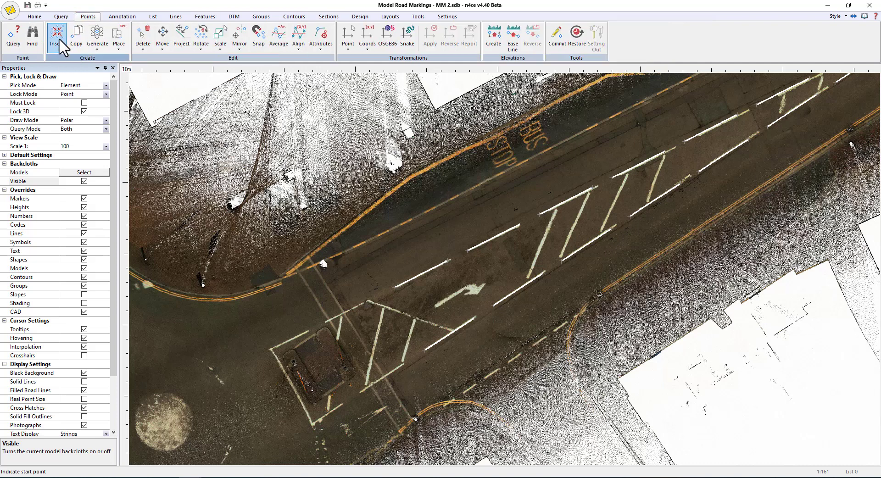
left_click(397, 250)
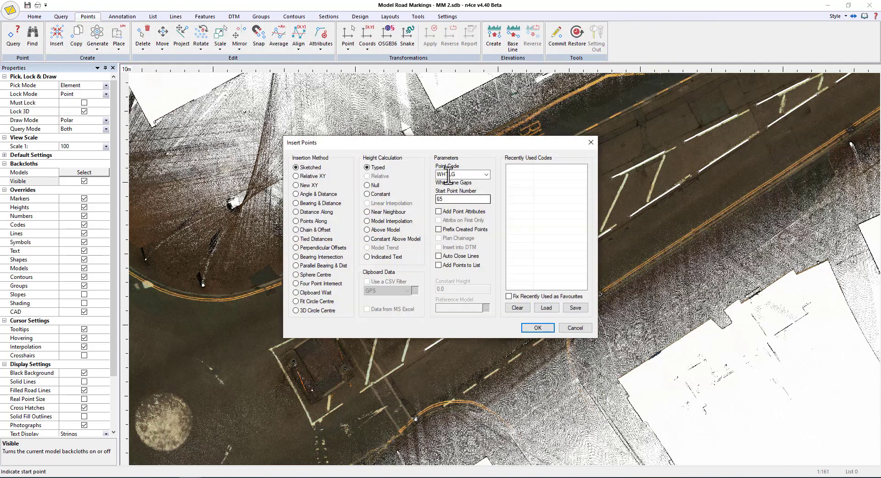
left_click(485, 174)
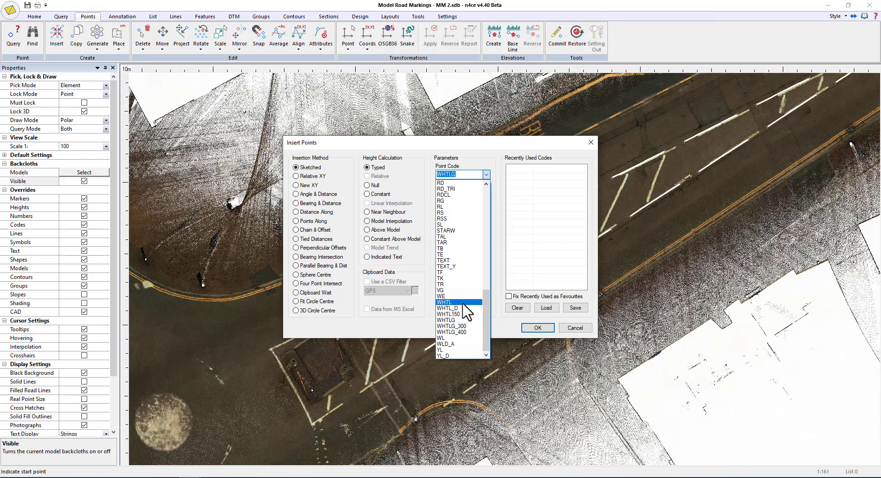
left_click(463, 303)
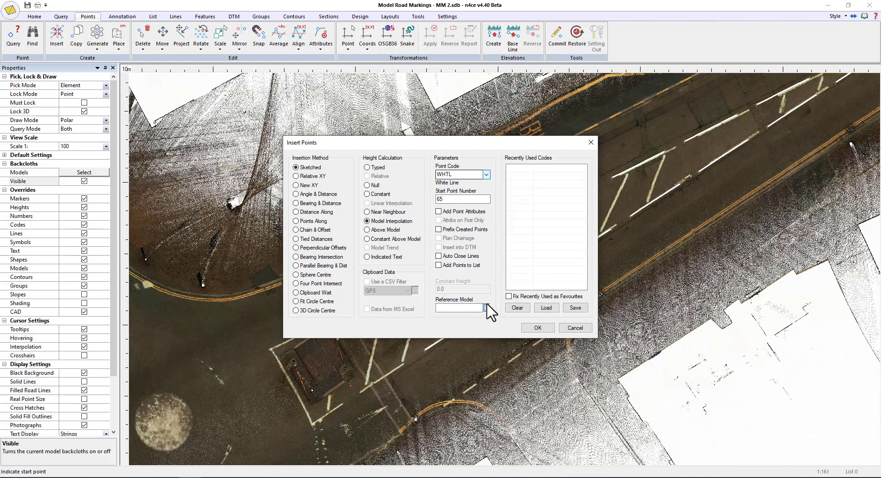
left_click(305, 223)
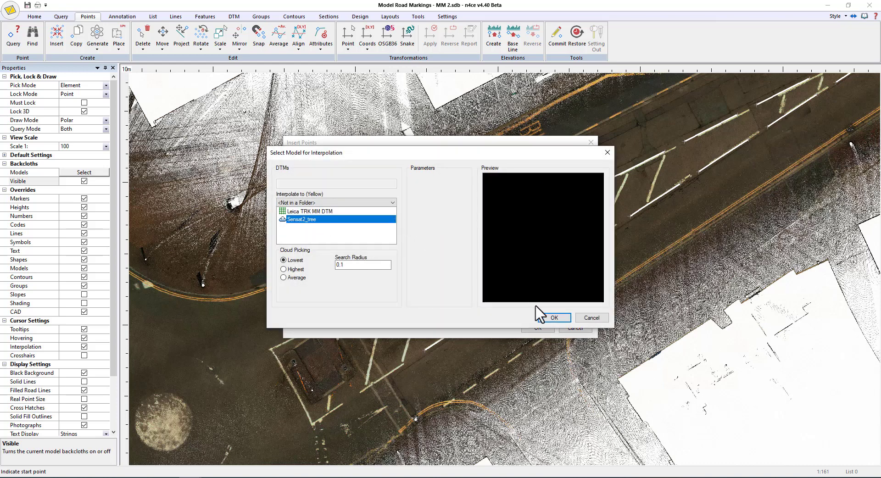
left_click(558, 317)
left_click(531, 324)
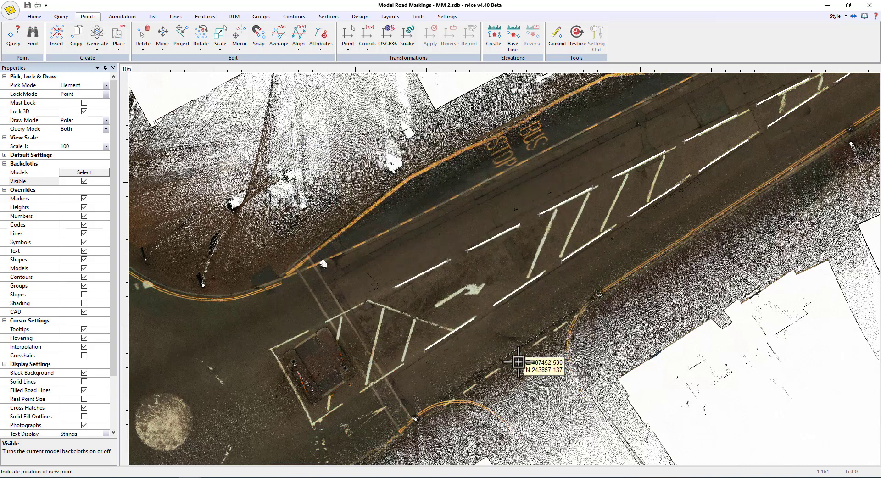
Sketch the solid white line from the second dashed line diagonally to the hatching's apex and on towards the traffic island
scroll(516, 330, "up", 2)
scroll(517, 296, "up", 2)
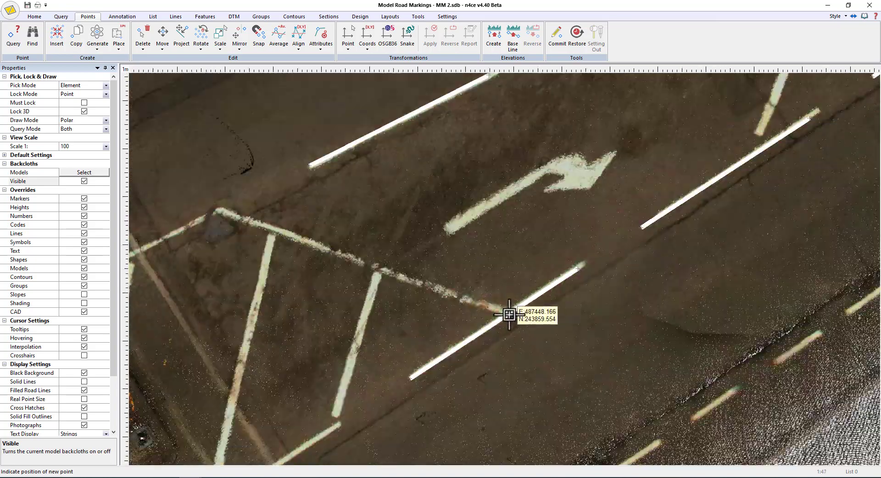
left_click(220, 212)
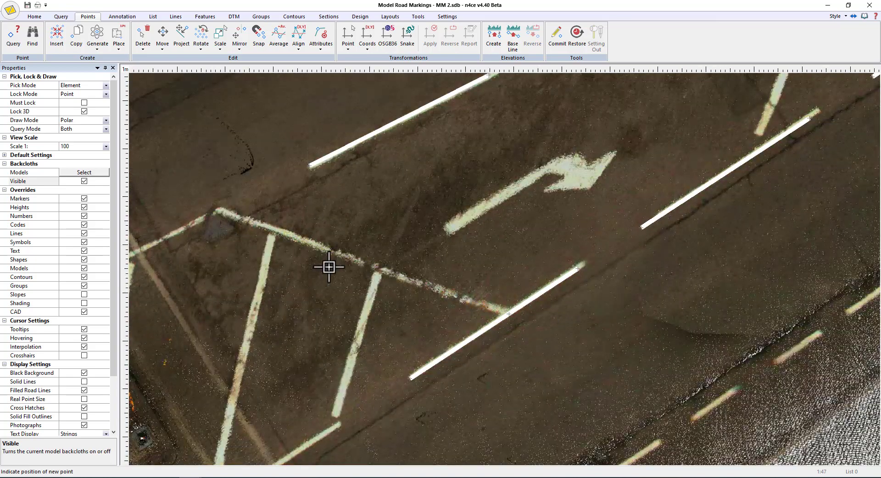
middle_click_drag(359, 219, 627, 140)
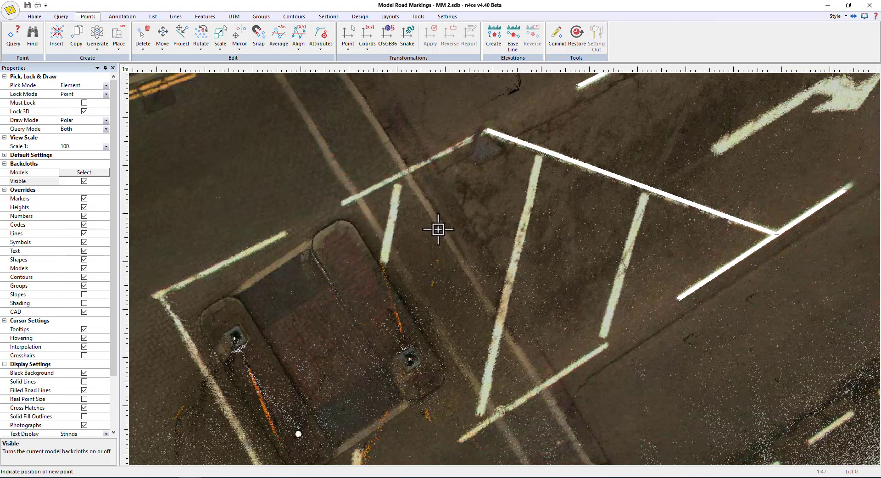
middle_click_drag(423, 259, 538, 233)
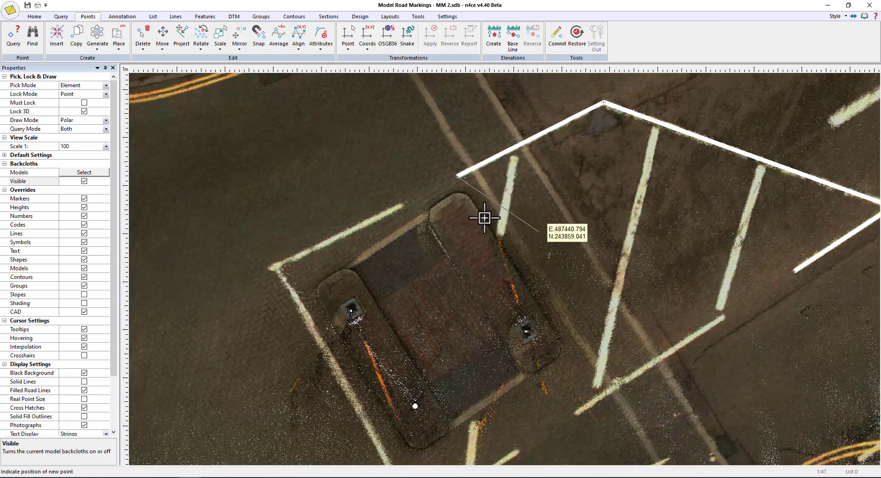
right_click(415, 188)
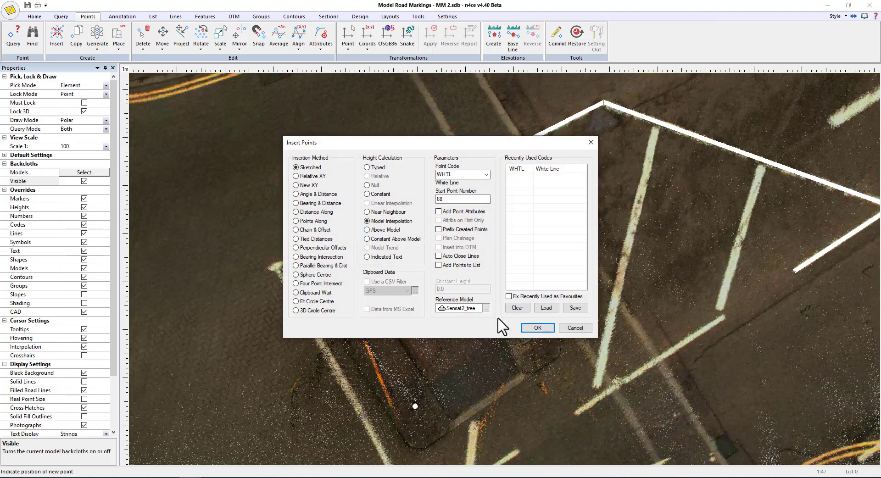
Sketch another WHTL line around the three outer sides of the traffic island's white border
left_click(533, 328)
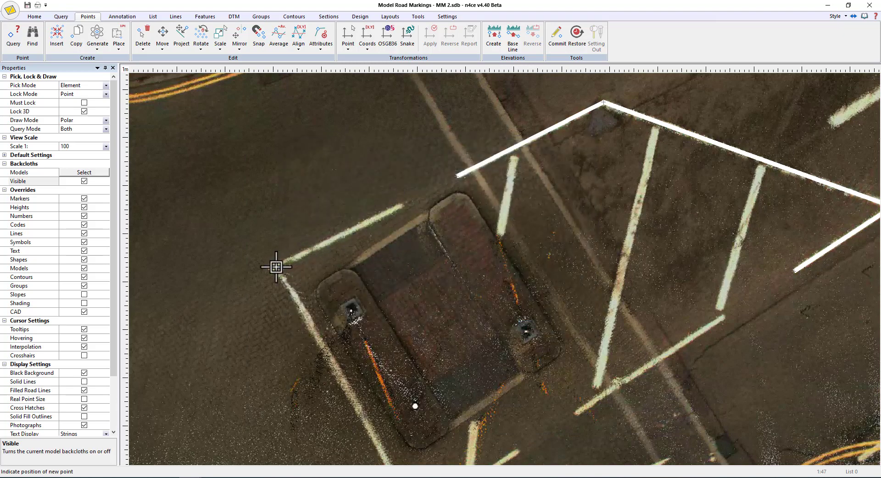
middle_click_drag(368, 391, 413, 252)
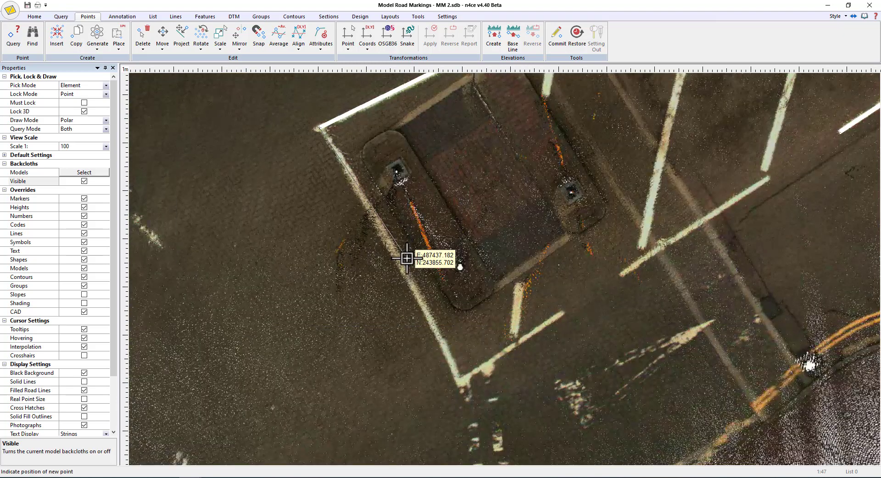
left_click(374, 219)
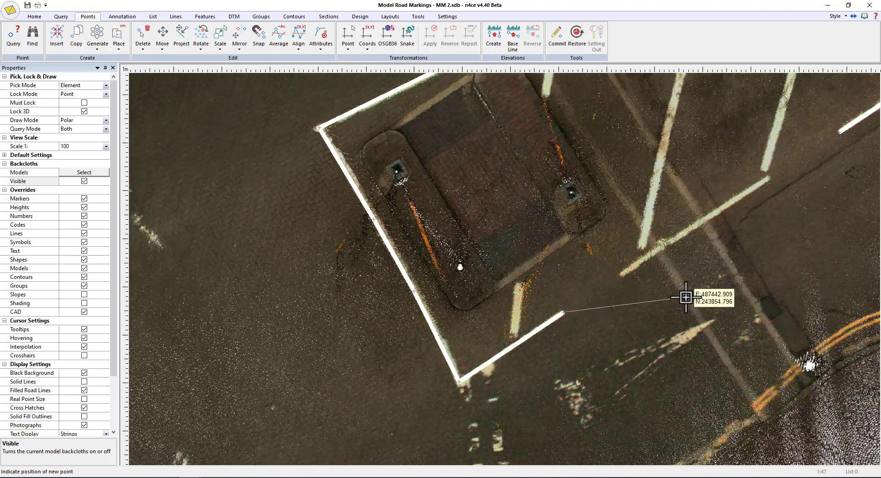
right_click(550, 285)
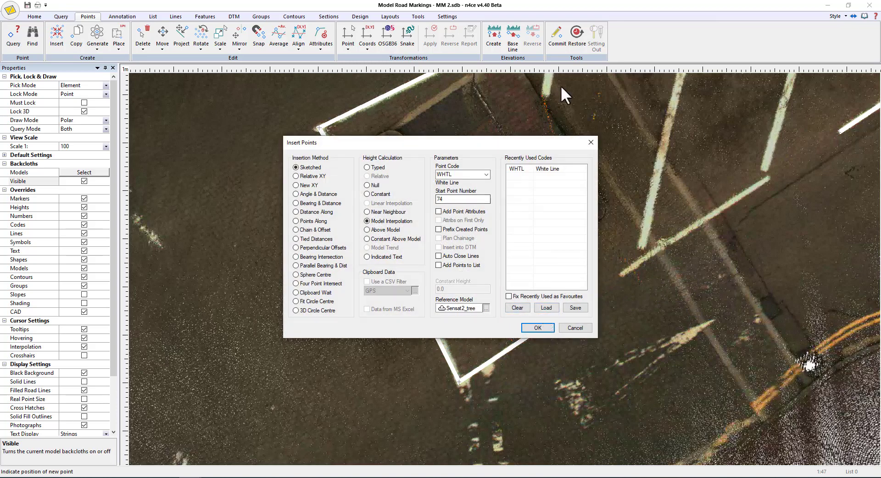
Sketch the hatching bars between the outer white lines and beside the traffic island using point code WHTLG
left_click(486, 174)
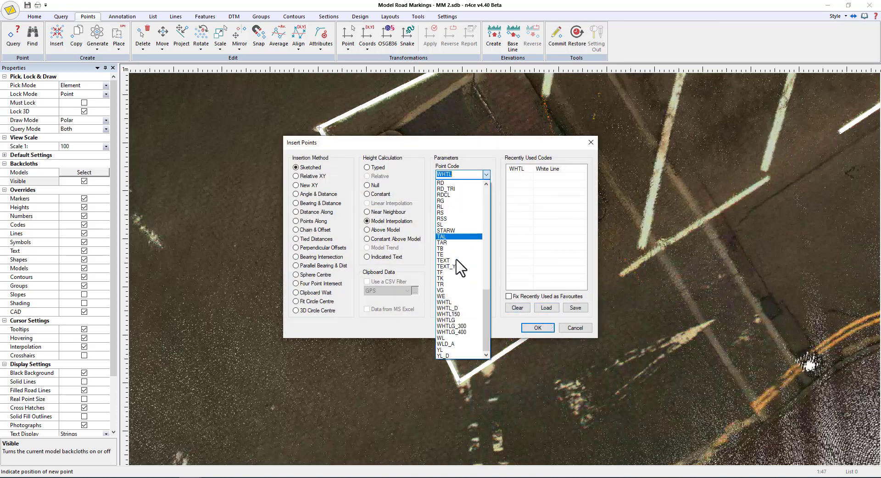
left_click(469, 321)
left_click(536, 328)
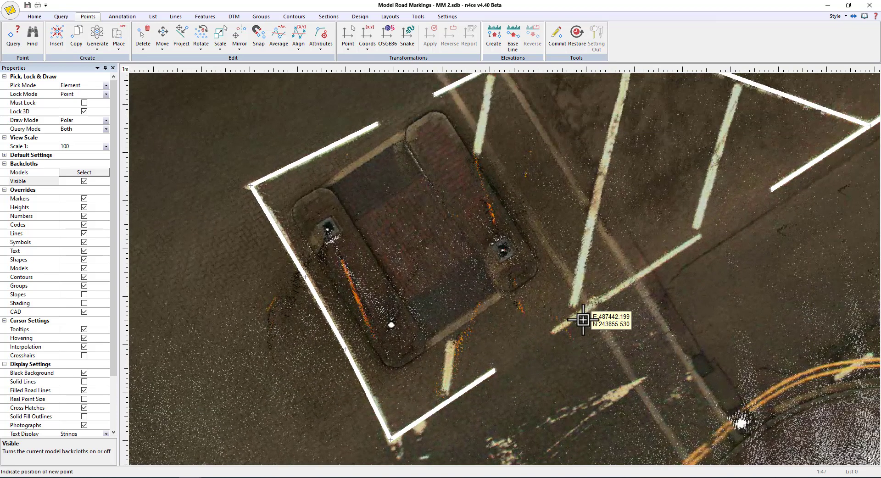
left_click(452, 343)
Toggle the backcloth off and on to check the full set of digitised white markings against the point cloud
middle_click_drag(718, 254, 640, 425)
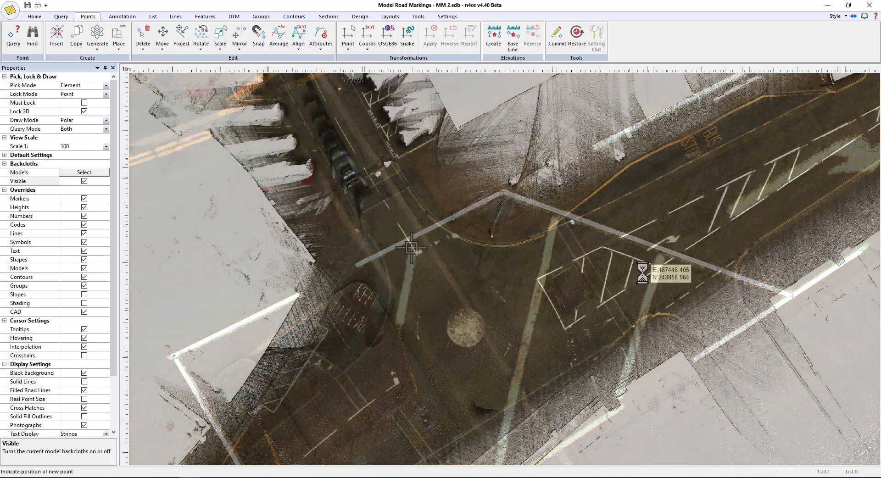
scroll(642, 272, "up", 2)
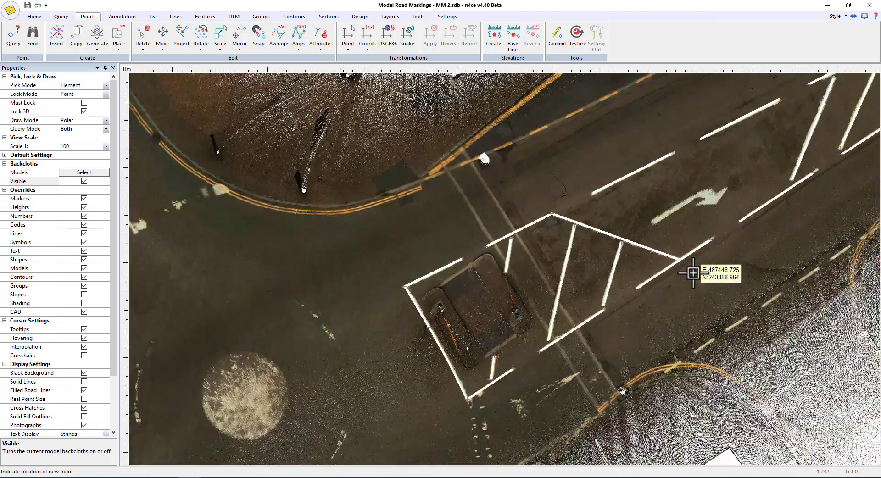
middle_click_drag(693, 273, 492, 348)
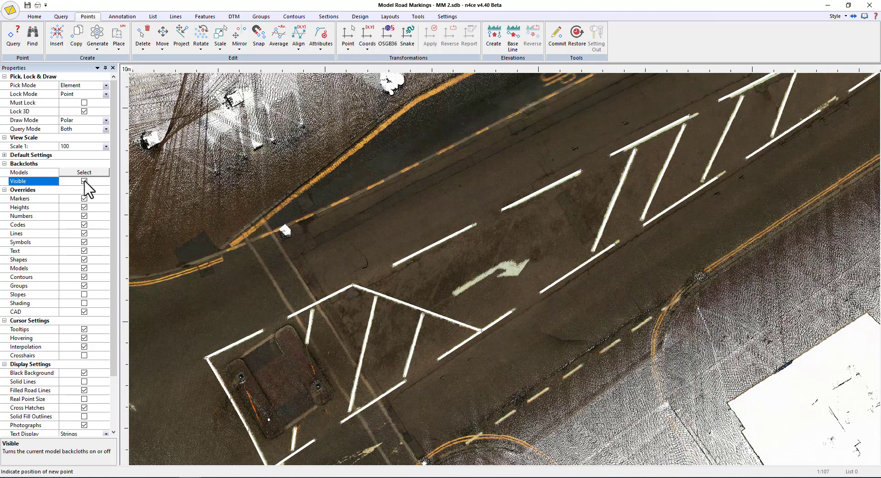
left_click(84, 181)
scroll(468, 378, "down", 3)
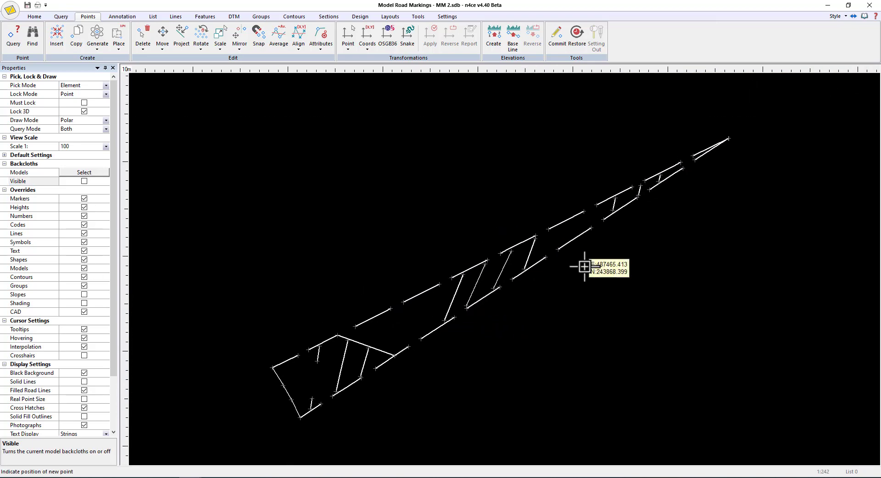
scroll(422, 291, "up", 1)
middle_click_drag(371, 339, 548, 247)
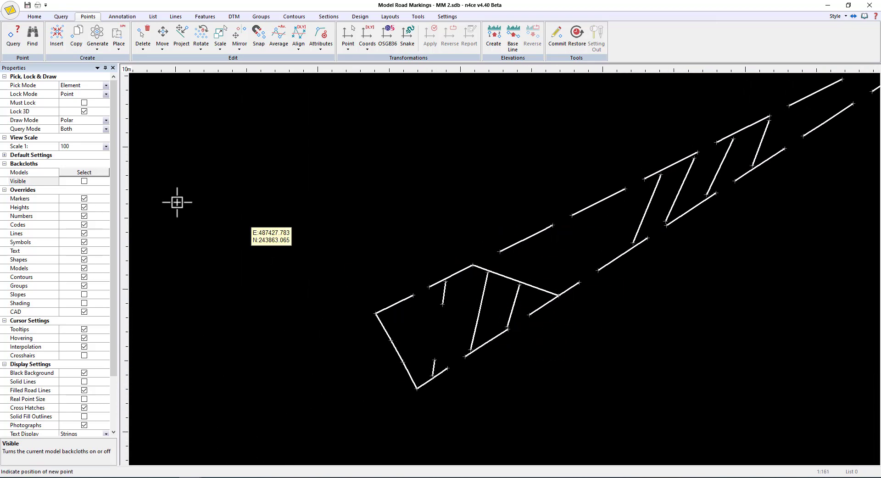
left_click(84, 182)
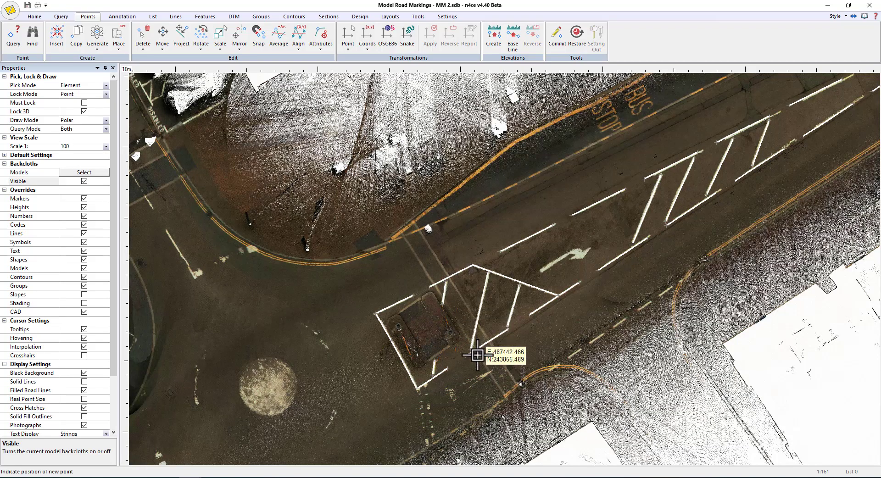
Set up sketched point insertion with code KB and model interpolation heights from Sensat2_tree
scroll(425, 352, "up", 8)
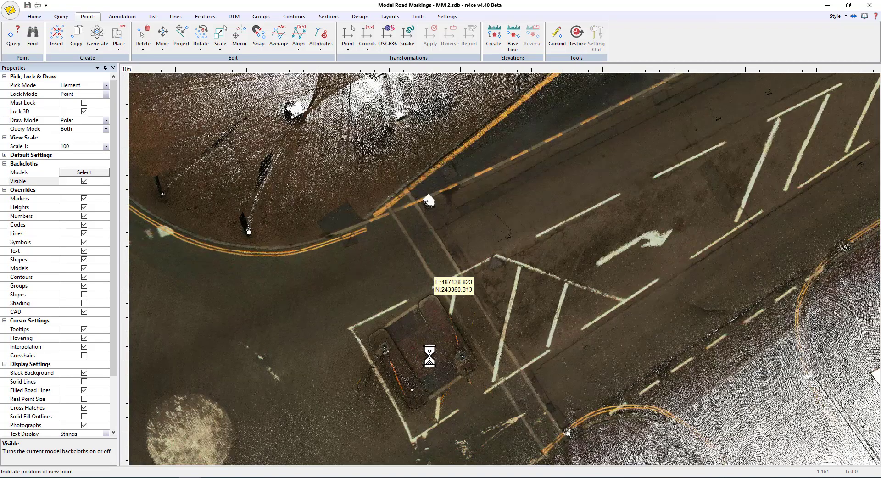
scroll(596, 225, "down", 2)
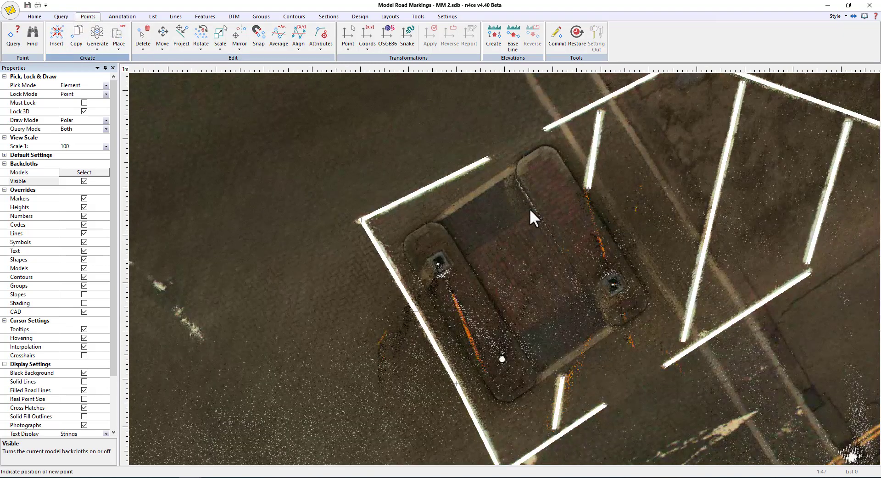
left_click(449, 226)
left_click(486, 175)
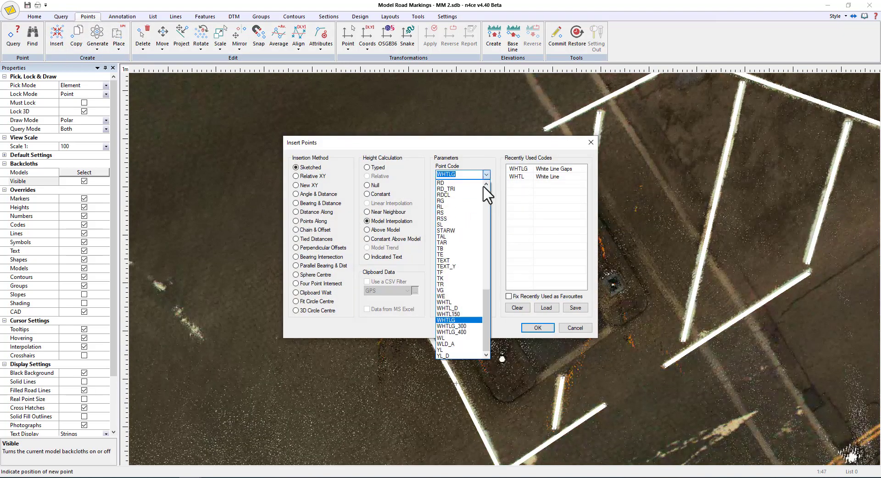
scroll(492, 301, "up", 5)
left_click(459, 183)
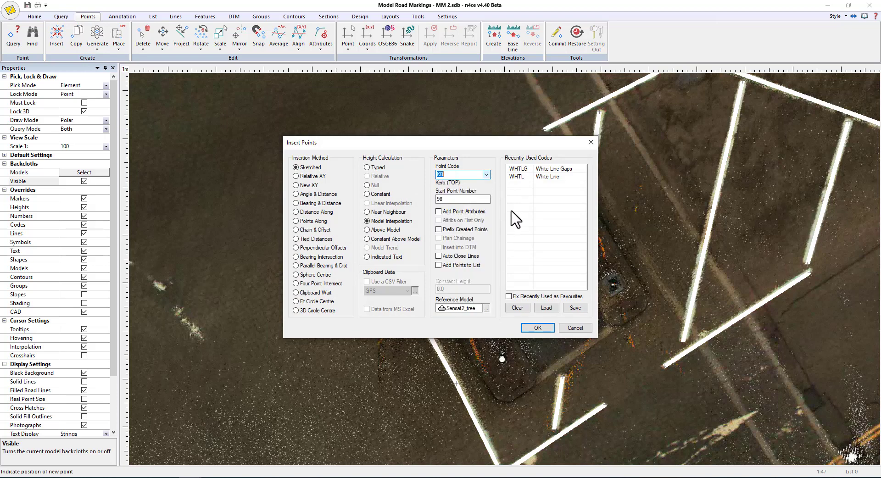
left_click(534, 326)
Sketch the KB kerb line around the rounded island nearest the hatching, with the display of point heights turned off
scroll(570, 191, "up", 6)
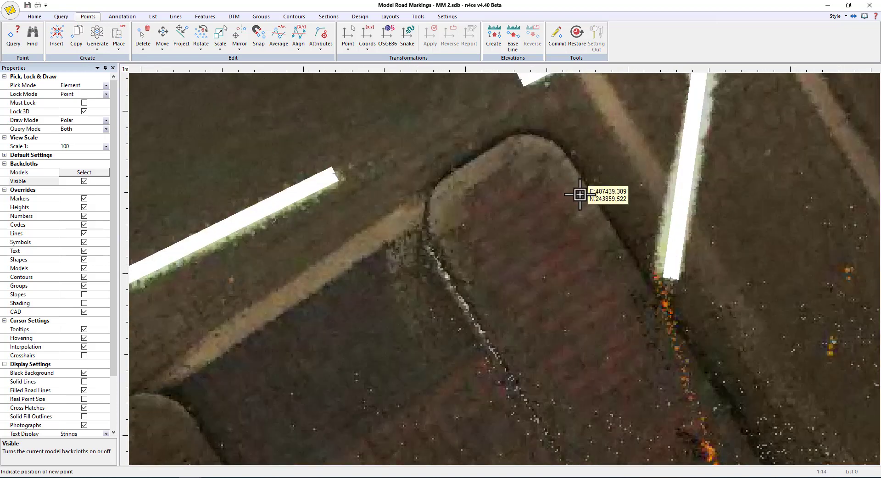
left_click(666, 318)
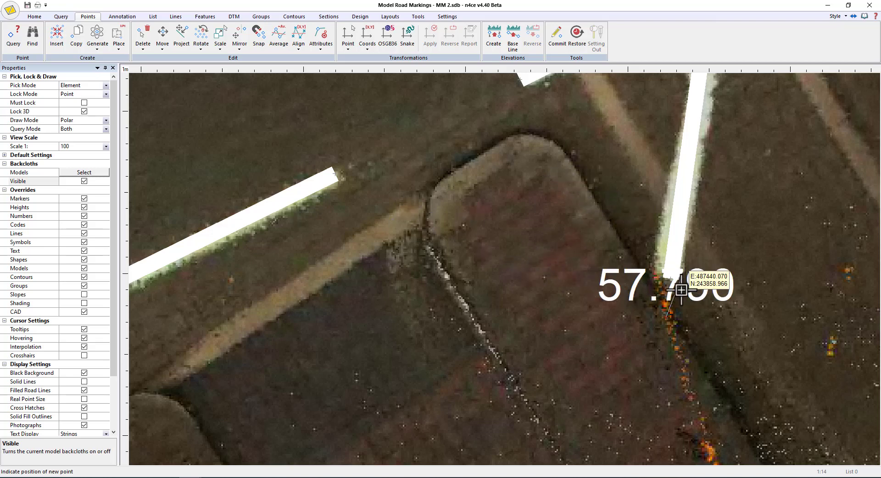
left_click(83, 208)
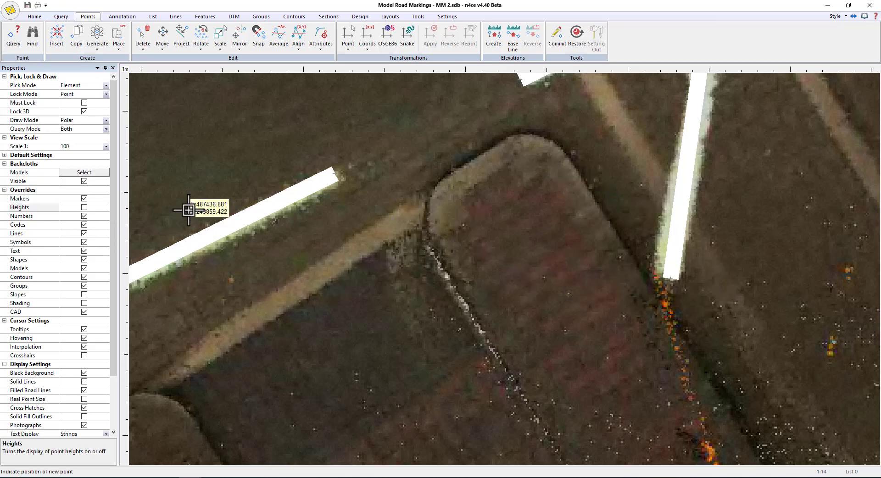
left_click(569, 157)
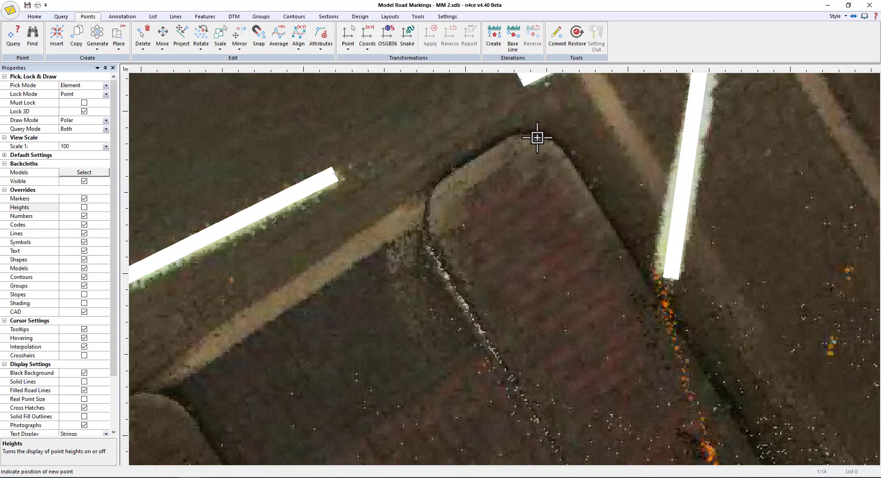
left_click(498, 144)
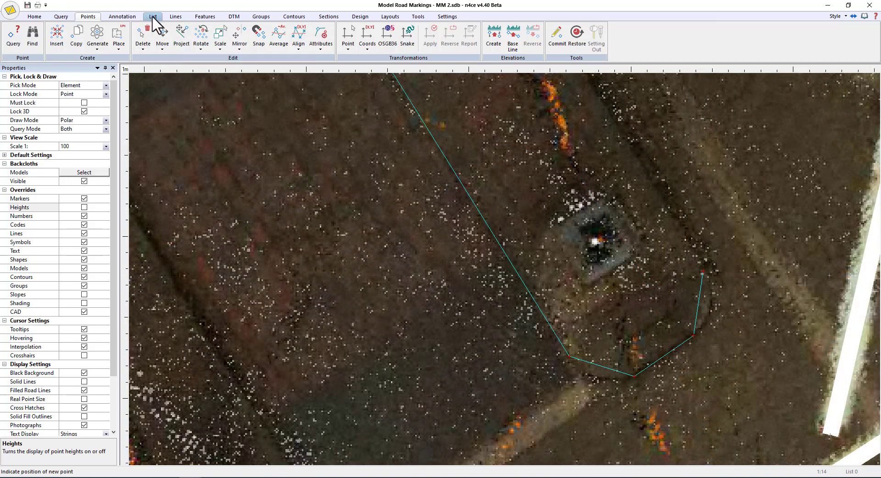
Close the sketched kerb line around the island nearest the hatching
left_click(176, 17)
left_click(191, 39)
left_click(703, 287)
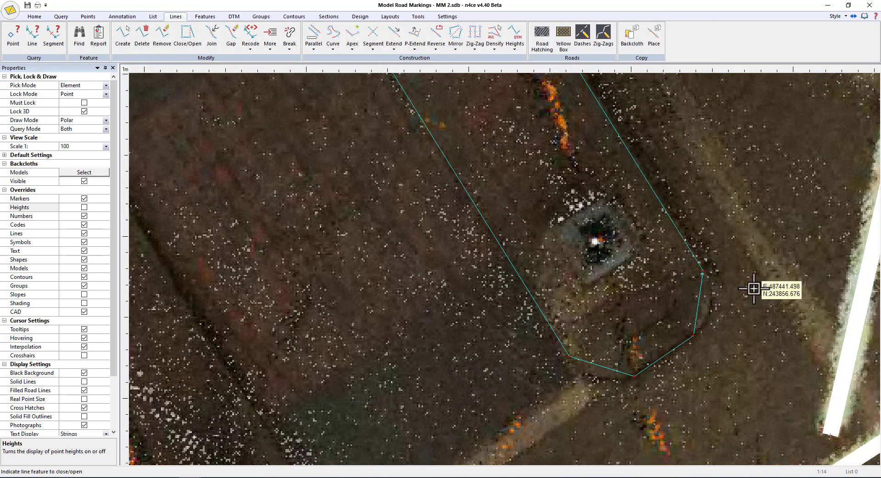
Apply tangent segment curves to the corner segments at both ends of the closed kerb line
middle_click_drag(752, 290, 757, 346)
scroll(757, 346, "down", 1)
middle_click_drag(609, 226, 648, 348)
scroll(648, 348, "down", 1)
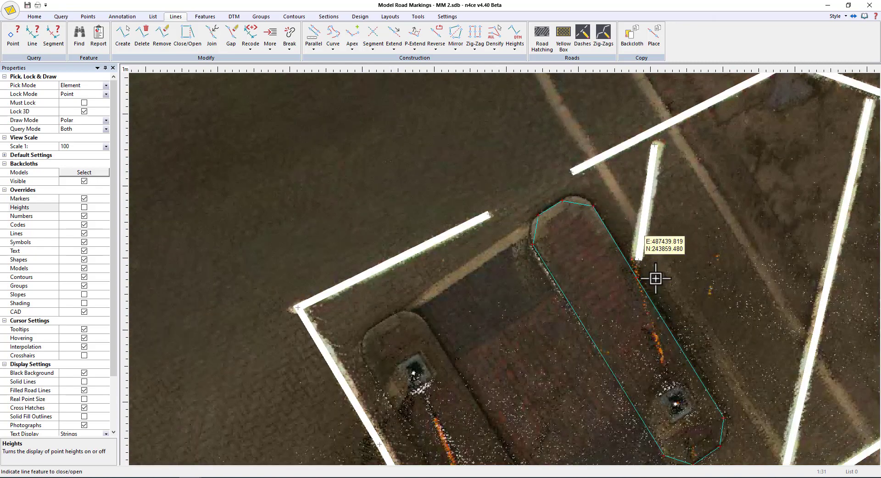
middle_click_drag(659, 291, 656, 269)
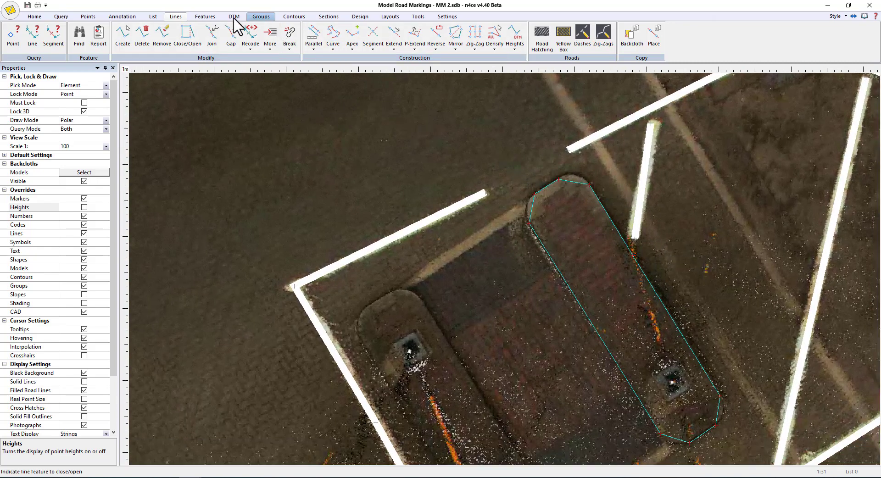
left_click(334, 49)
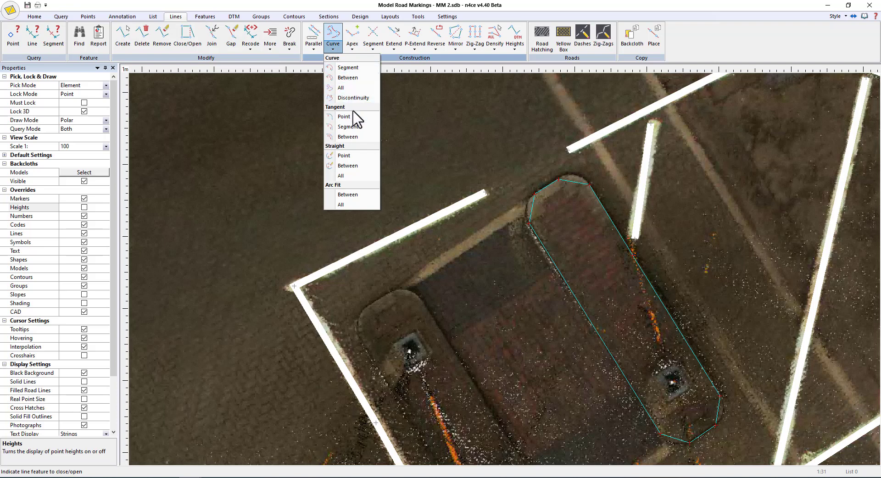
left_click(348, 126)
left_click(574, 183)
left_click(530, 213)
left_click(673, 437)
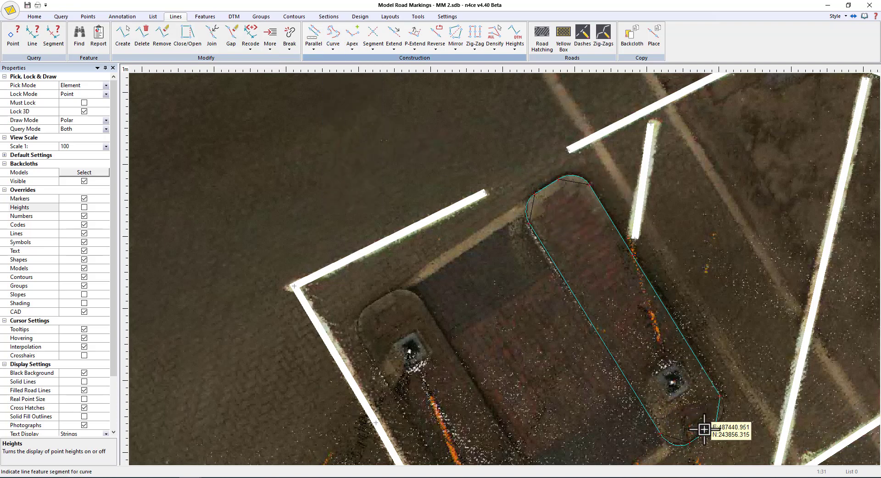
left_click(715, 402)
scroll(720, 360, "up", 2)
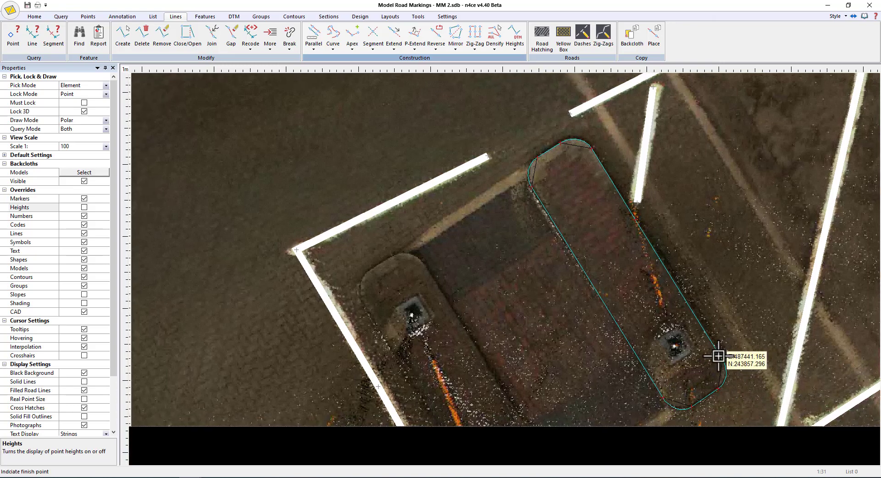
Copy the curved kerb line and place it over the second rounded island beside the white border
scroll(661, 338, "down", 2)
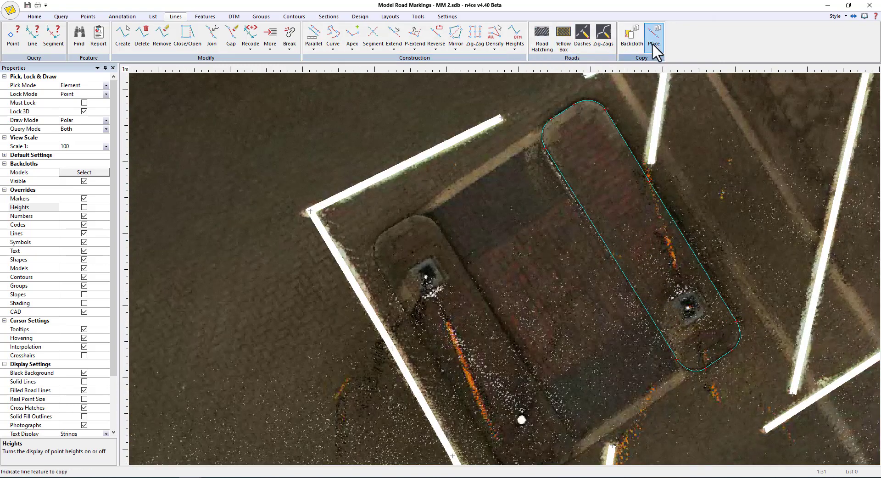
left_click(564, 181)
middle_click_drag(490, 259, 545, 204)
left_click(545, 204)
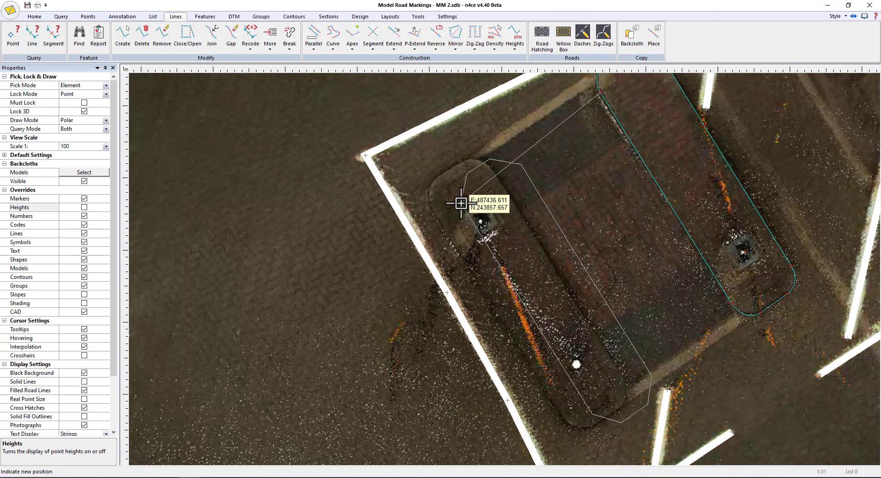
left_click(430, 207)
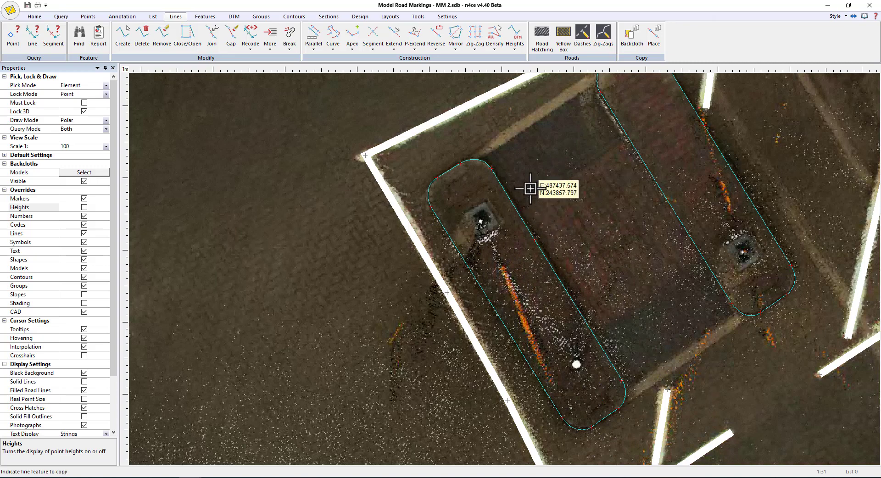
Move the copied kerb line's heights onto the reference model
left_click(515, 48)
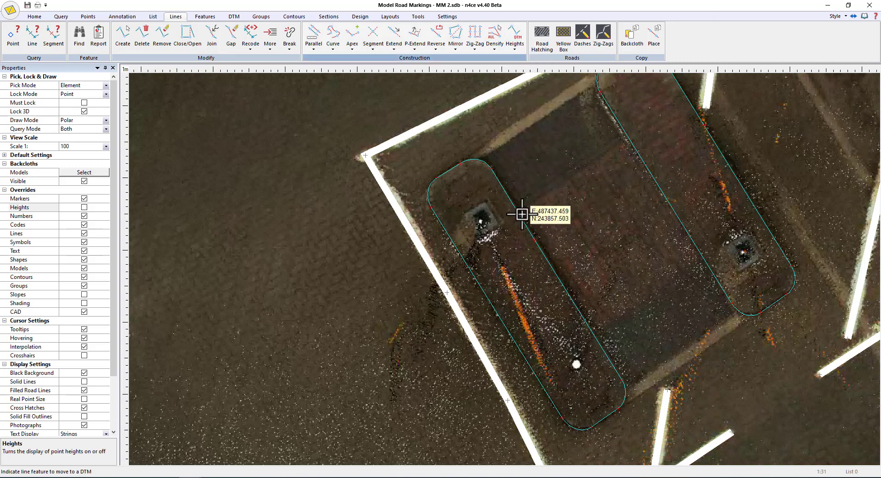
left_click(551, 281)
left_click(298, 219)
left_click(553, 317)
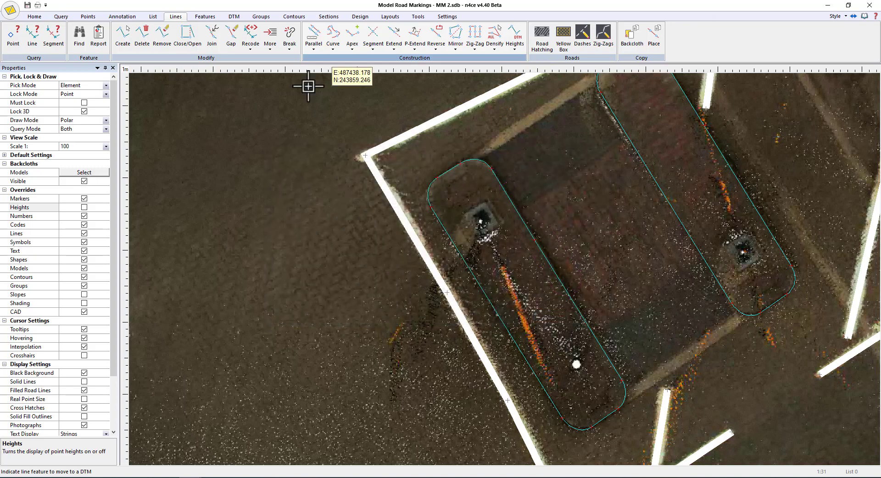
Create parallel CH strings just outside both island kerbs with a 0.01 offset and model interpolation heights from Sensat2_tree
left_click(320, 47)
left_click(325, 71)
left_click(533, 235)
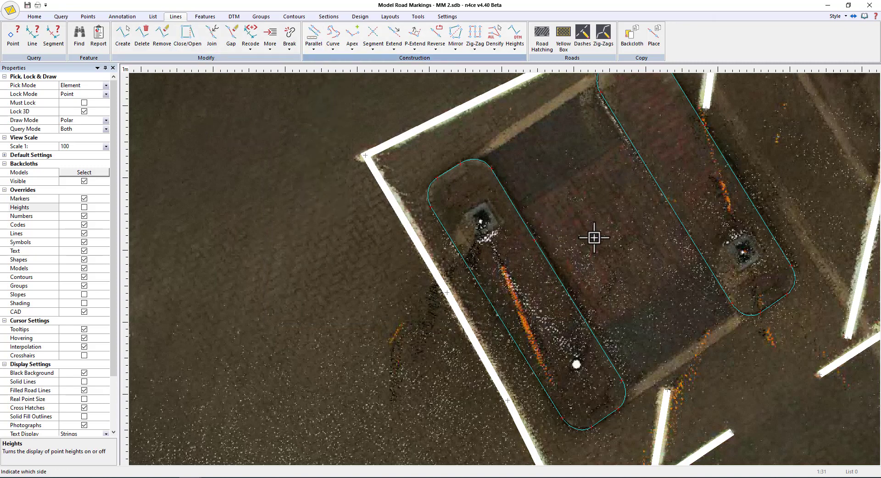
left_click(564, 165)
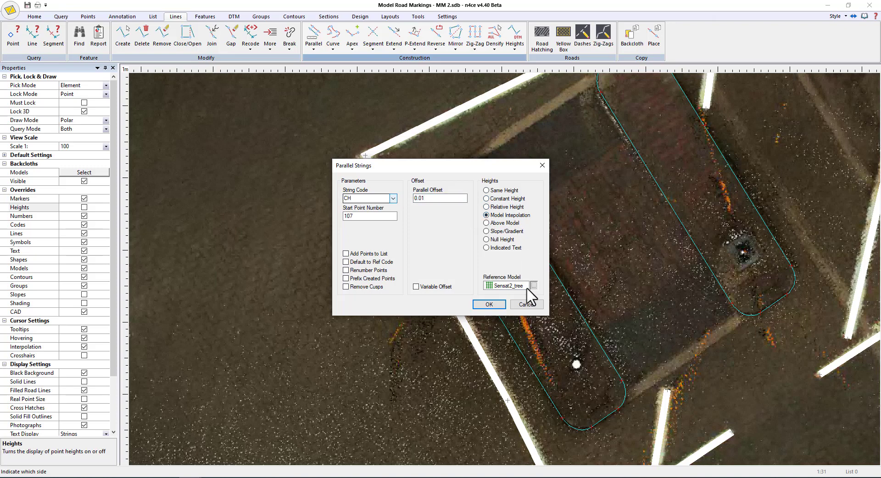
key("Return")
left_click(300, 219)
left_click(554, 318)
left_click(532, 307)
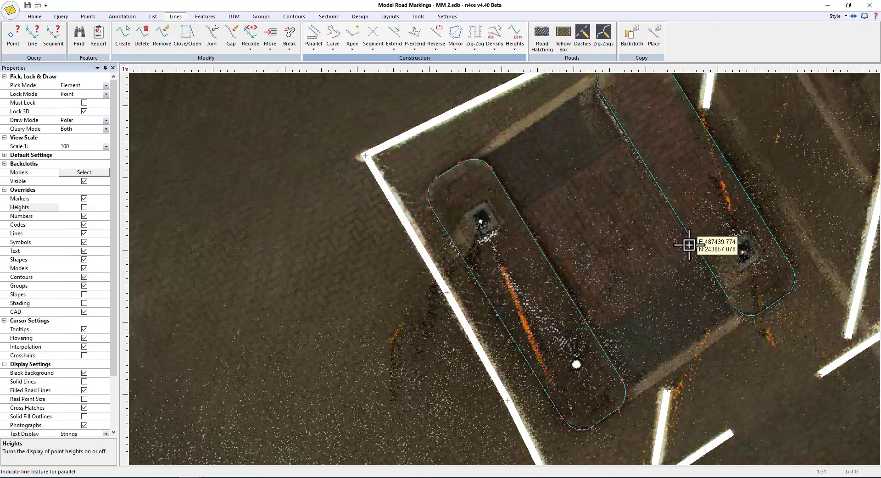
left_click(661, 251)
left_click(488, 304)
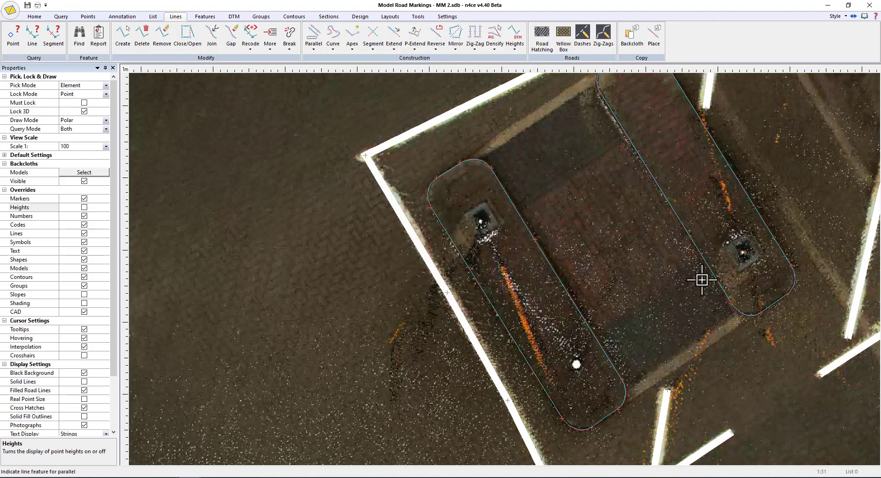
Orbit the 3D Road Markings view around the islands to examine the kerb and channel strings against the point cloud
scroll(684, 294, "down", 5)
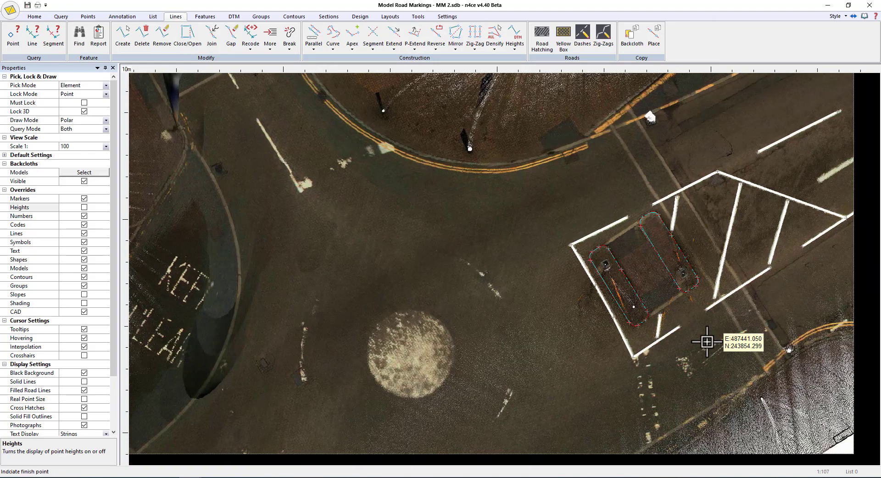
middle_click_drag(717, 342, 505, 348)
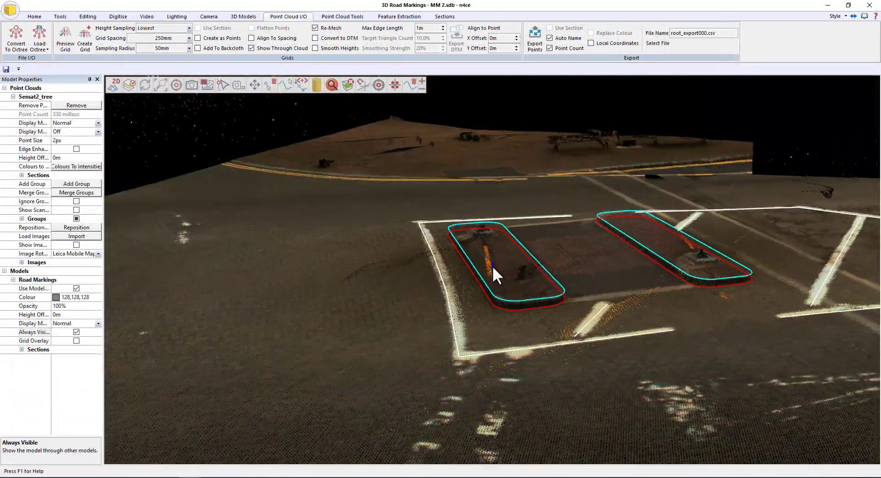
left_click_drag(492, 266, 394, 259)
double_click(682, 305)
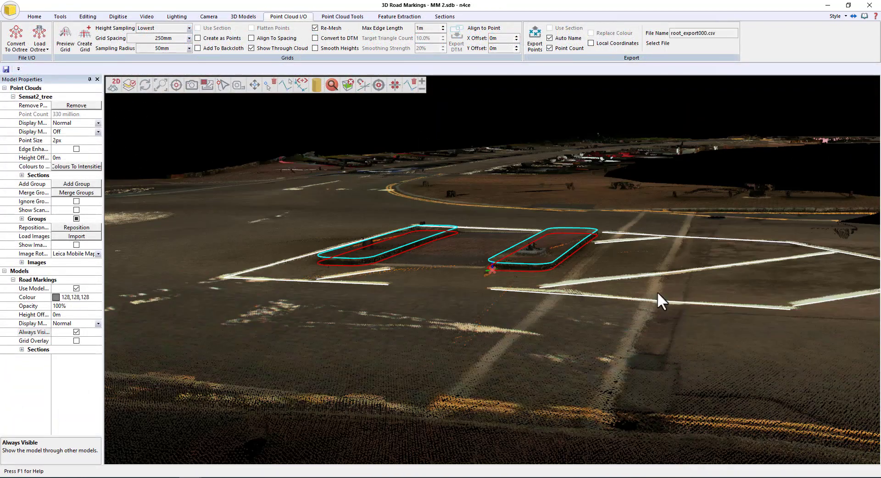
Examine the island kerb and channel strings more closely against the point cloud in the 3D view
scroll(522, 262, "up", 4)
left_click_drag(522, 268, 194, 291)
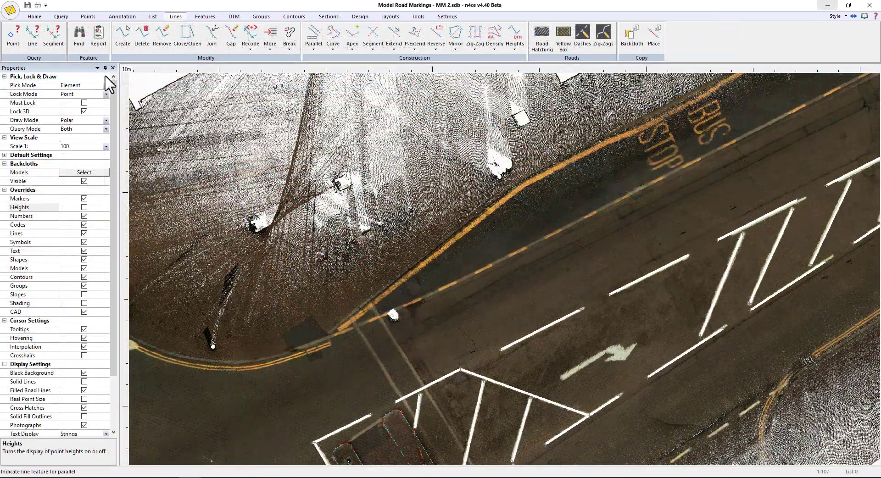
Set up sketched point insertion with code YL and model interpolation heights referenced to Sensat2_tree
left_click(83, 16)
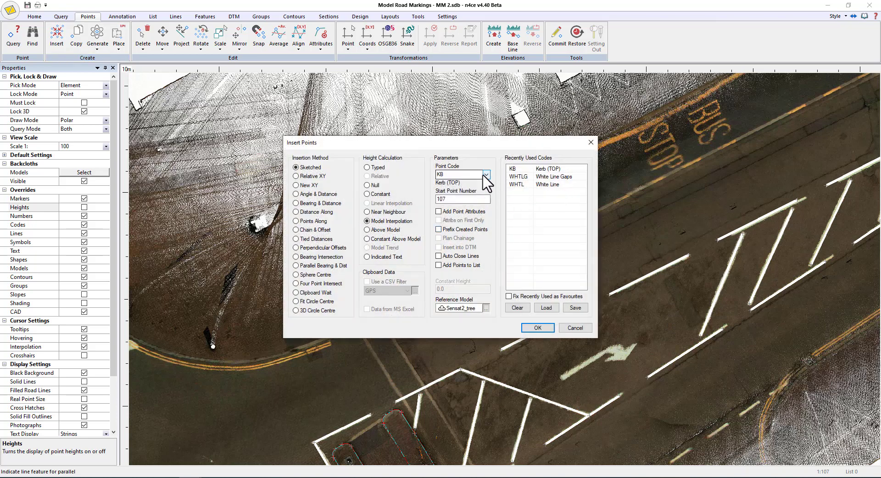
left_click(485, 175)
scroll(456, 353, "down", 5)
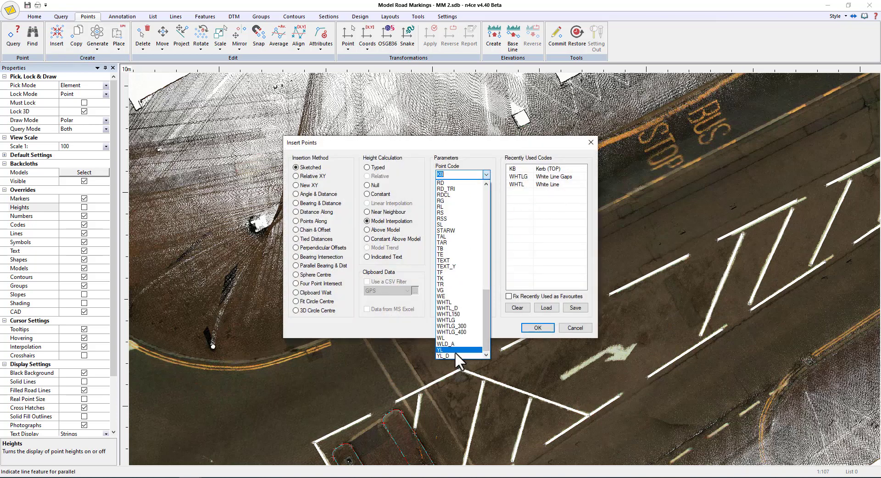
left_click(454, 351)
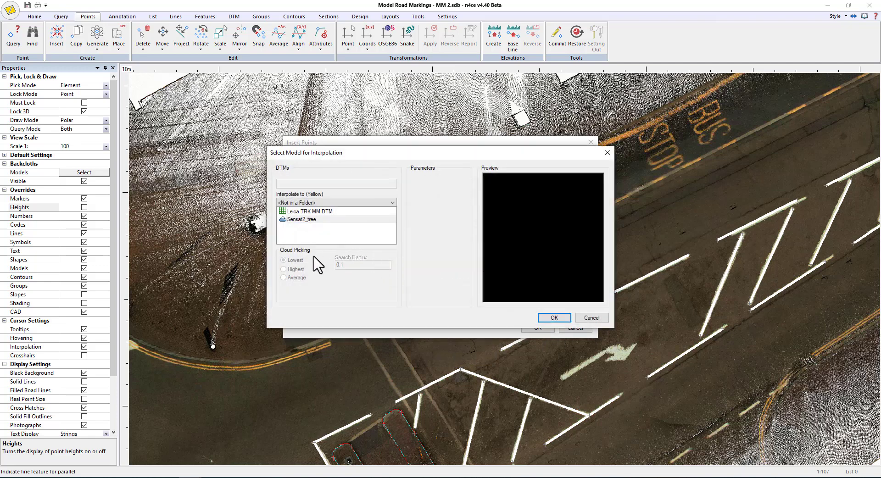
left_click(296, 220)
left_click(555, 318)
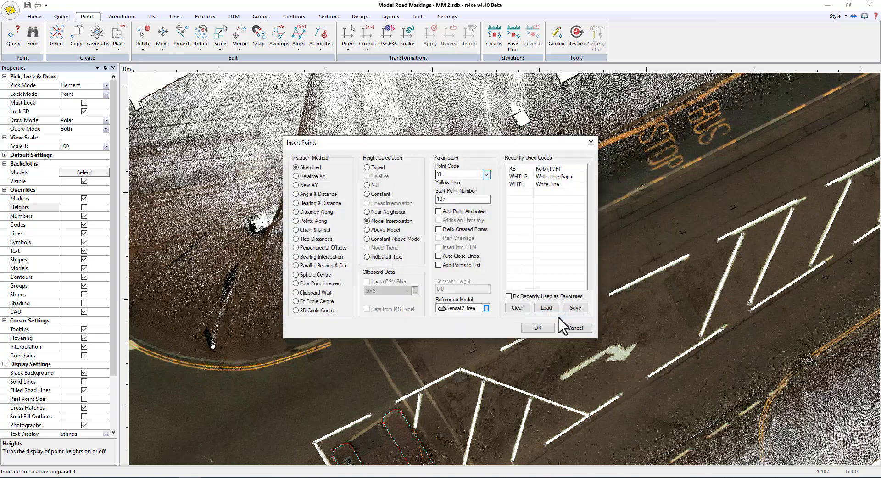
left_click(537, 328)
Sketch the yellow line string along the kerb side of the bus stop bay, through its bends to the far end
scroll(378, 335, "up", 6)
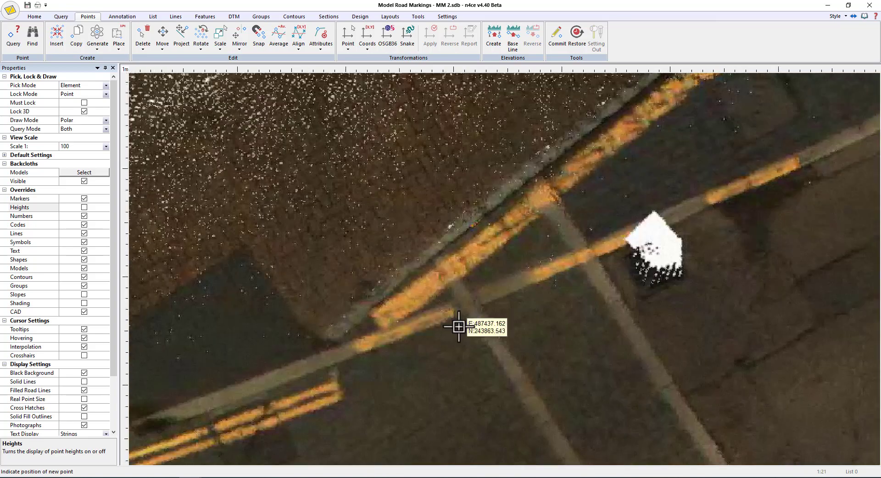
left_click(371, 320)
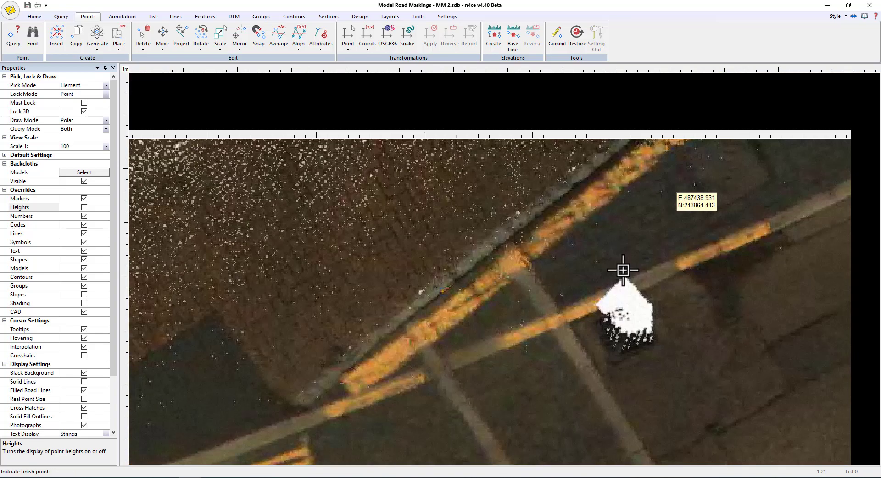
left_click(623, 271)
scroll(556, 275, "down", 4)
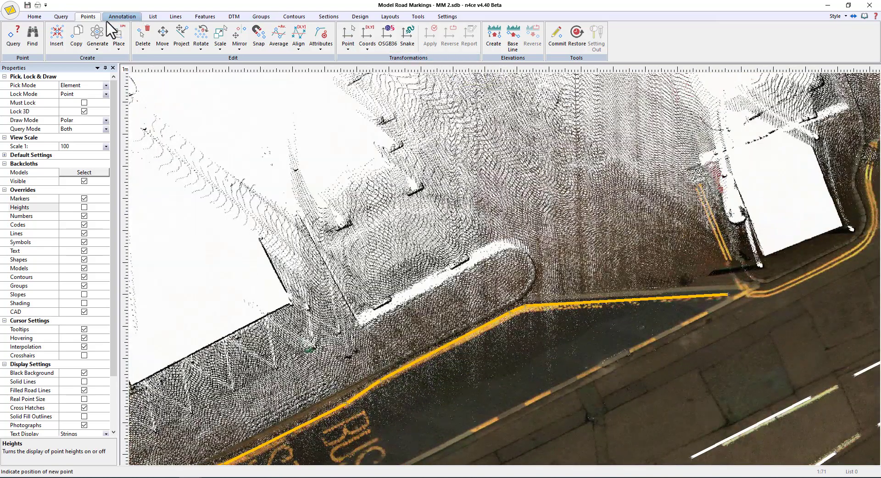
Create a parallel YL string on the road side of the sketched yellow line with a 0.1 offset and model interpolation heights
right_click(448, 172)
left_click(515, 188)
left_click(628, 294)
left_click(601, 289)
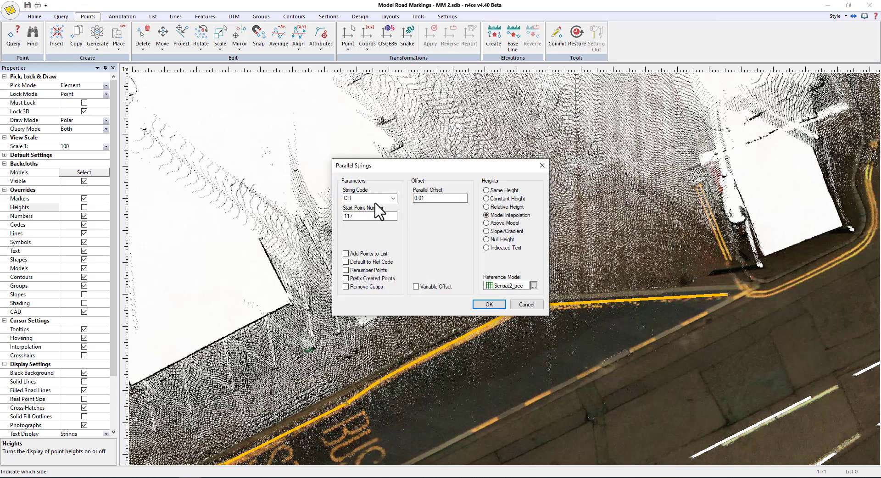
left_click(393, 198)
left_click_drag(394, 223, 396, 324)
left_click(352, 373)
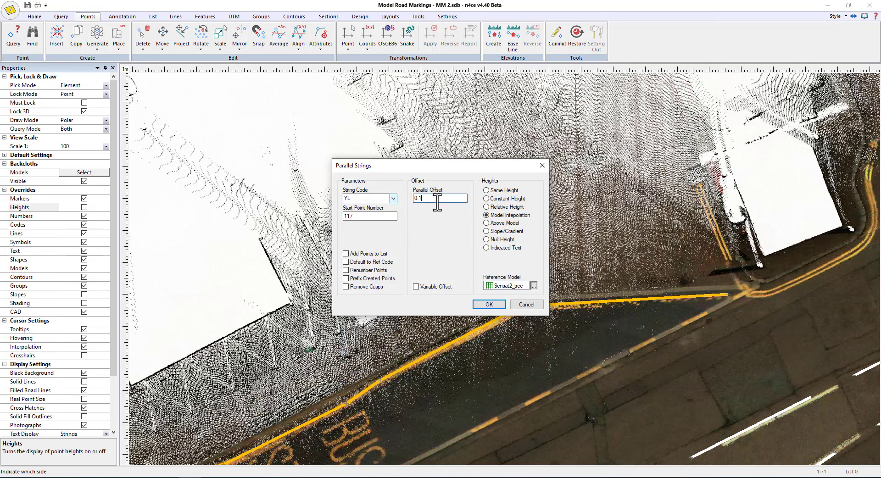
left_click(488, 304)
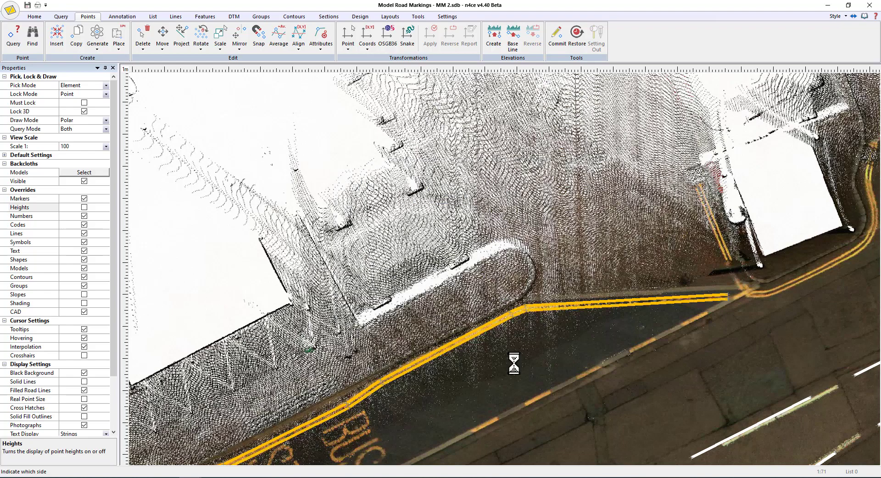
Place a dashed yellow line along the road-side edge of the bus stop bay, ending at the corner's double yellow lines
scroll(482, 413, "up", 2)
middle_click_drag(464, 362, 601, 222)
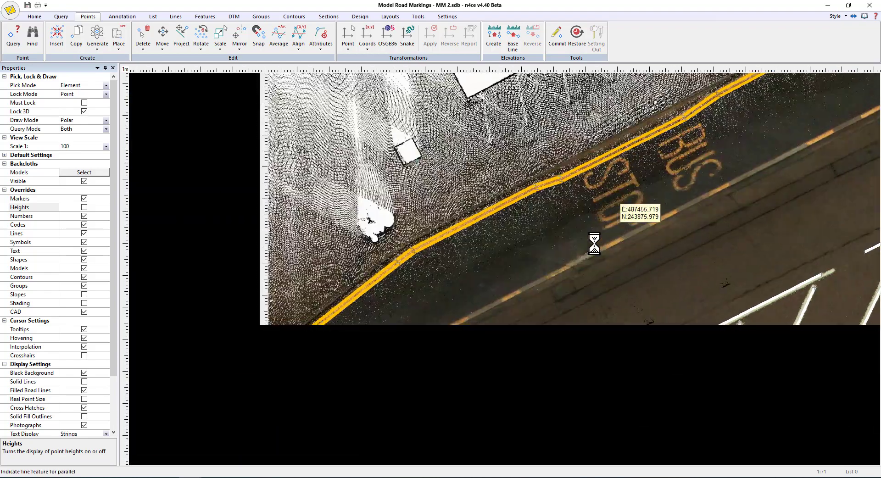
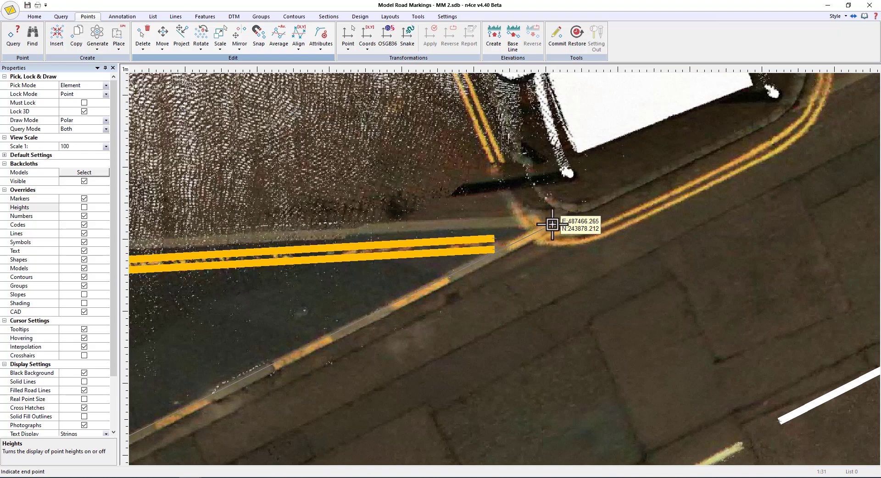
key("Escape")
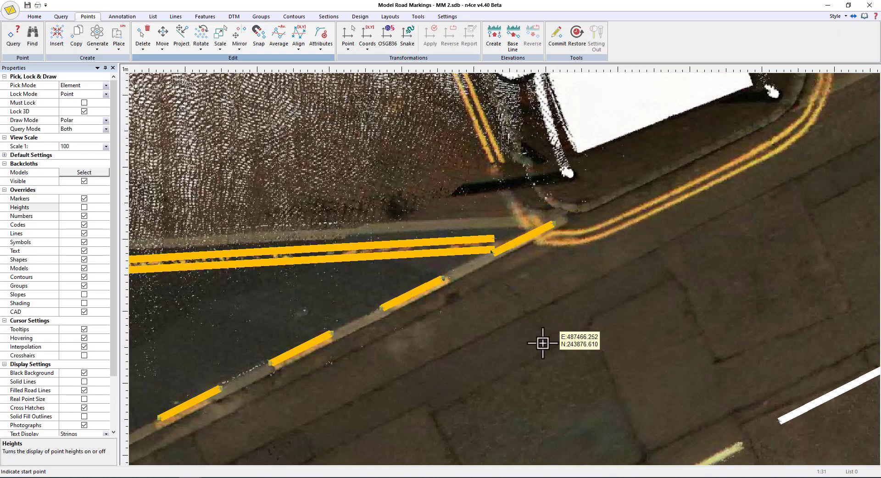
Move the upper end point of one misaligned yellow dash onto the dashed marking in the backcloth
scroll(502, 350, "down", 4)
middle_click_drag(402, 404, 602, 305)
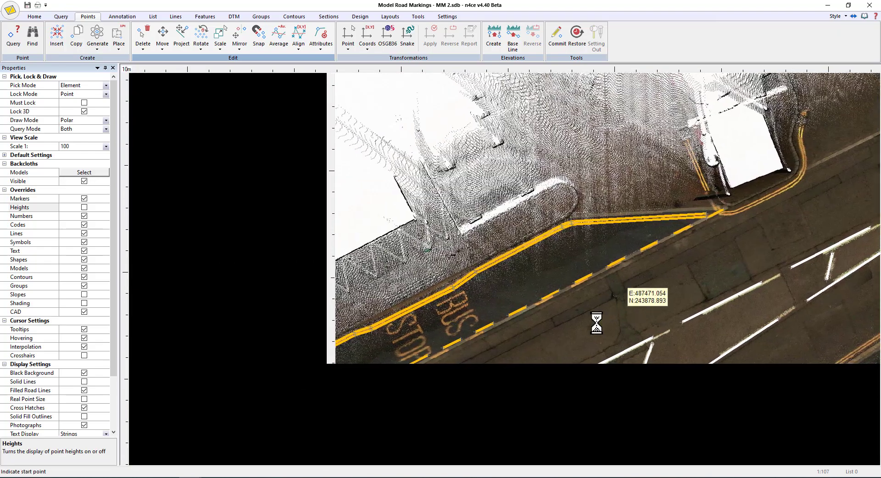
middle_click_drag(483, 369, 590, 308)
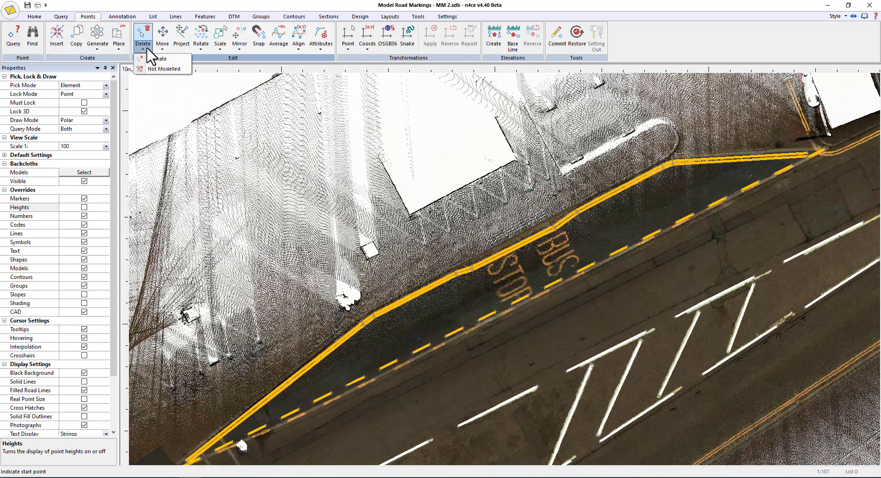
left_click(170, 81)
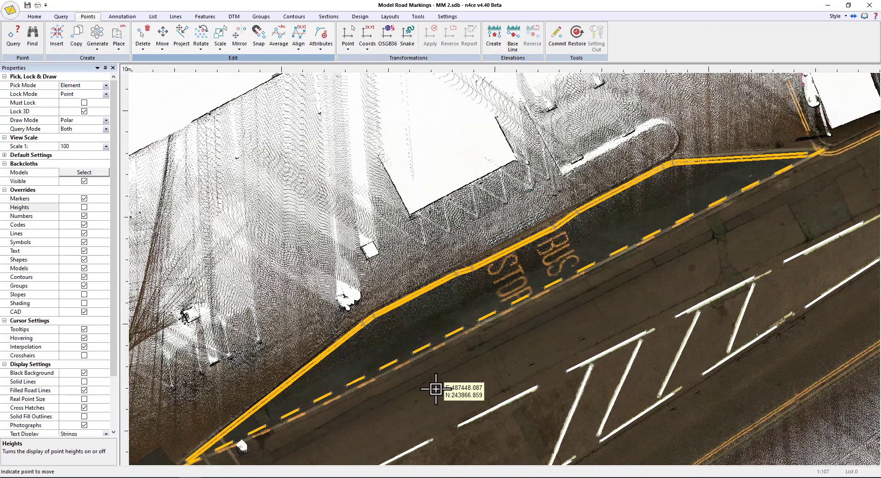
middle_click_drag(436, 388, 560, 313)
scroll(501, 321, "up", 1)
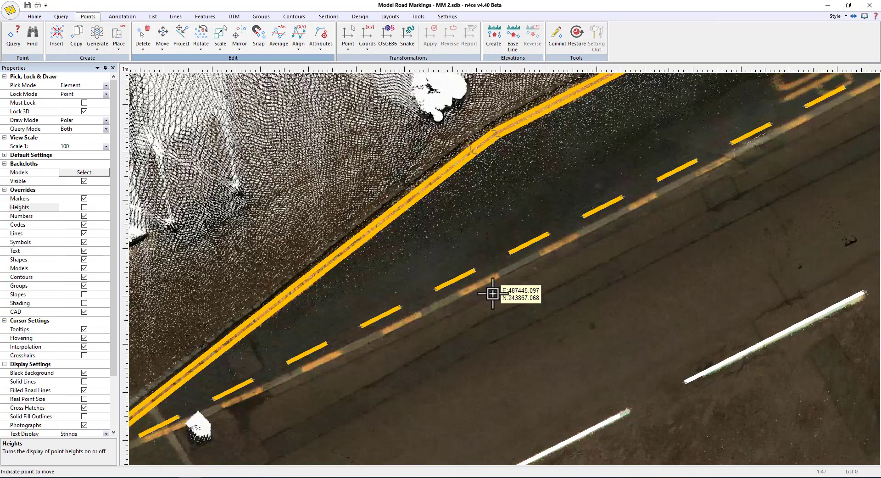
scroll(495, 295, "up", 1)
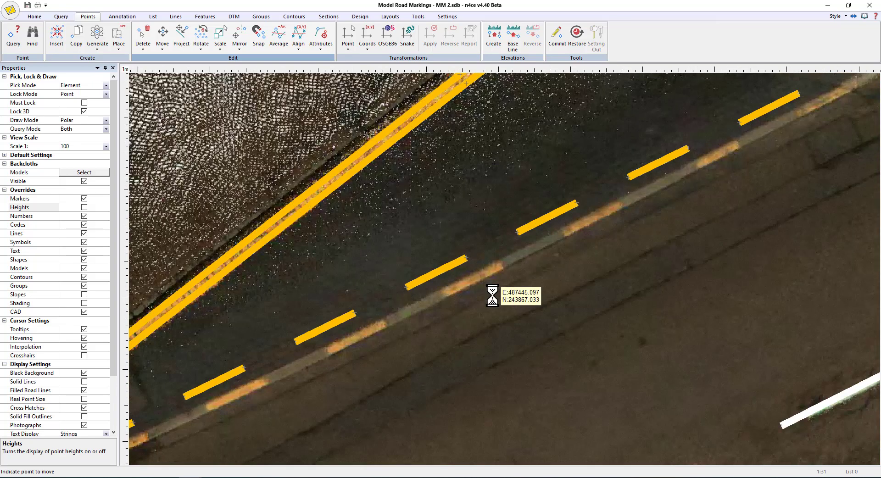
left_click(355, 314)
left_click(369, 333)
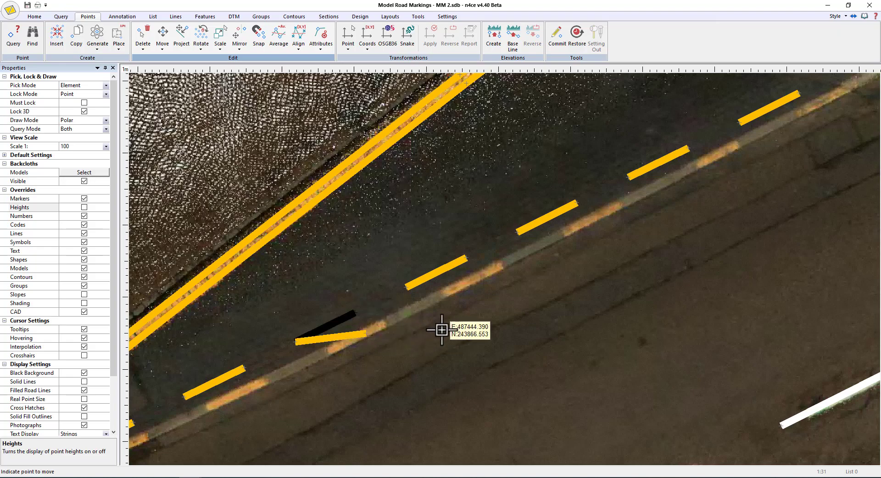
Move the points of the yellow dashes near the bay's lower end onto the painted markings
scroll(525, 324, "down", 3)
scroll(501, 302, "up", 2)
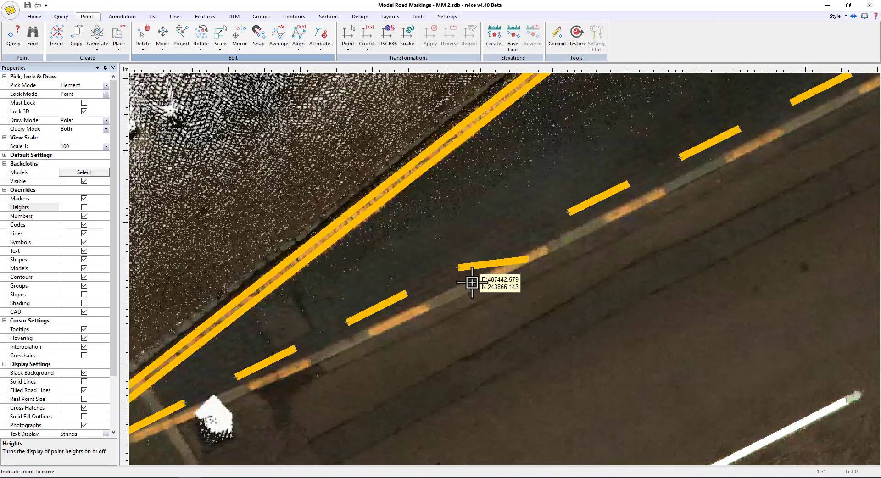
scroll(416, 294, "up", 2)
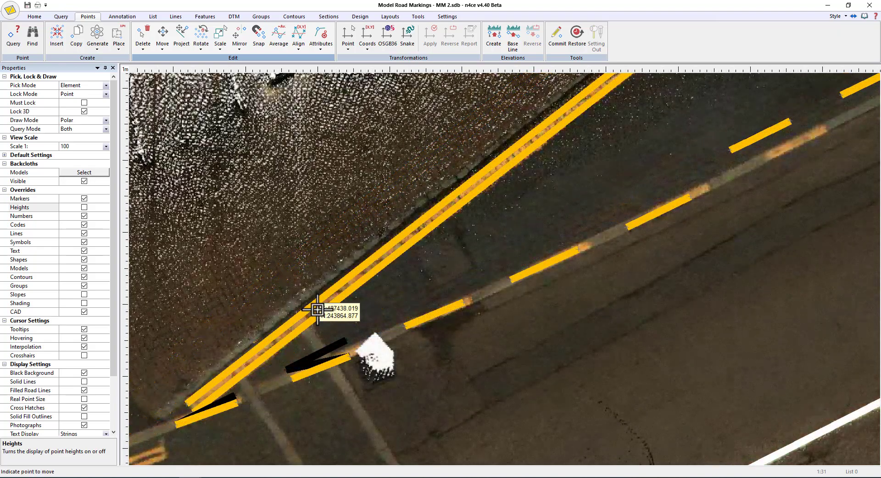
Straighten the dashed yellow line's points between a corrected dash near the bay's lower end and its far upper end
scroll(622, 265, "down", 2)
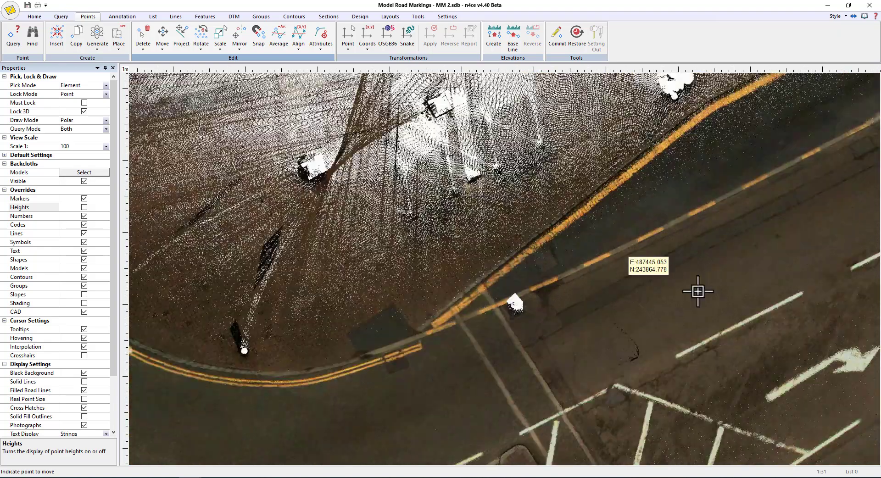
scroll(698, 292, "down", 3)
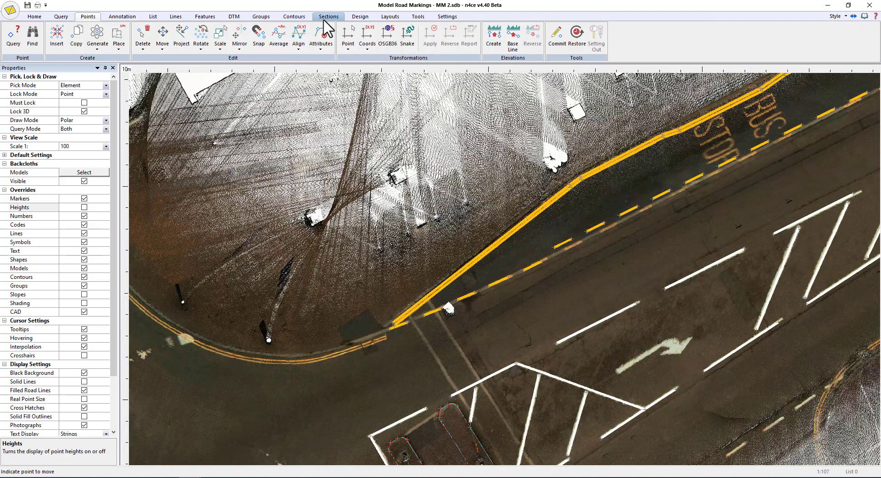
left_click(361, 16)
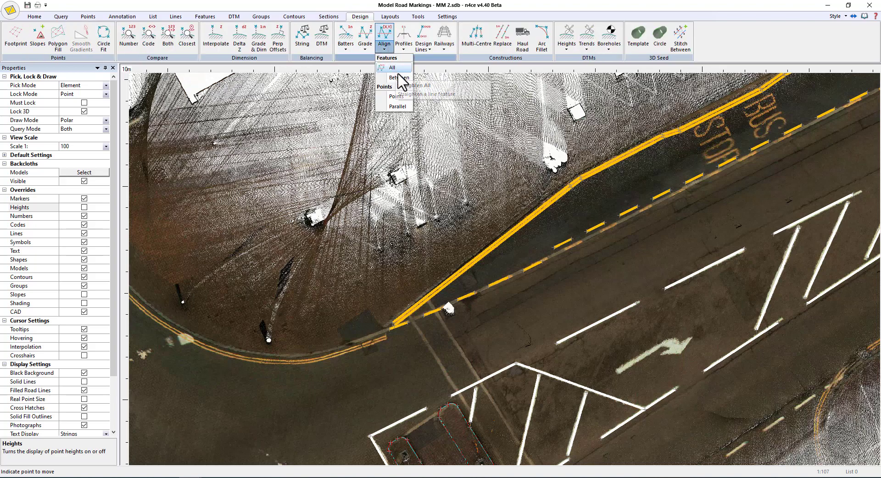
left_click(397, 96)
left_click(542, 262)
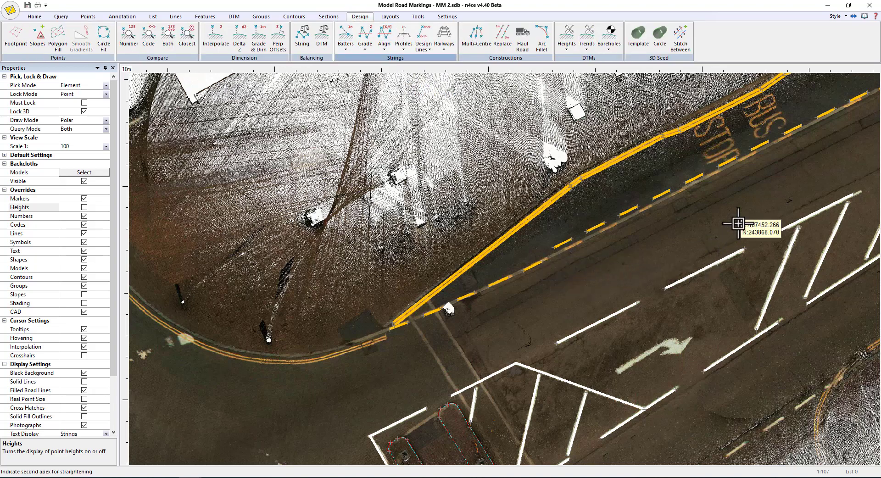
middle_click_drag(737, 222, 493, 296)
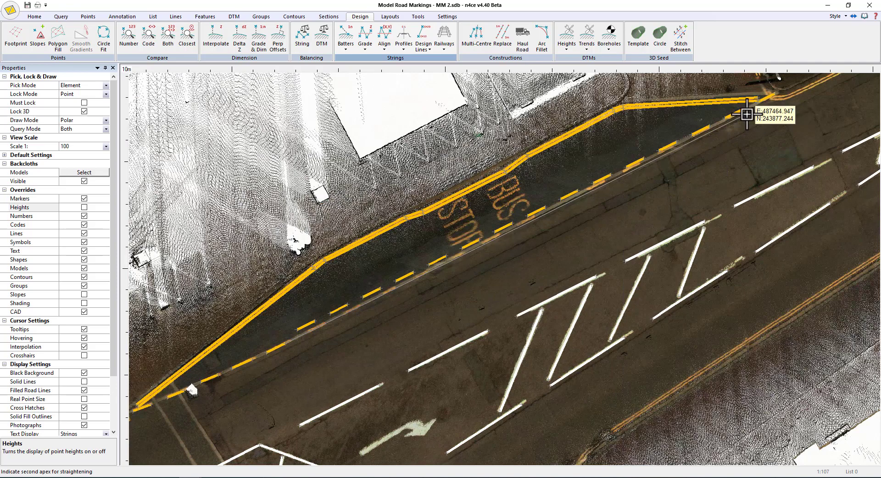
left_click(759, 110)
Run an arc fit on the bus stop bay's yellow line work by indicating its first and second points
middle_click_drag(411, 325, 569, 265)
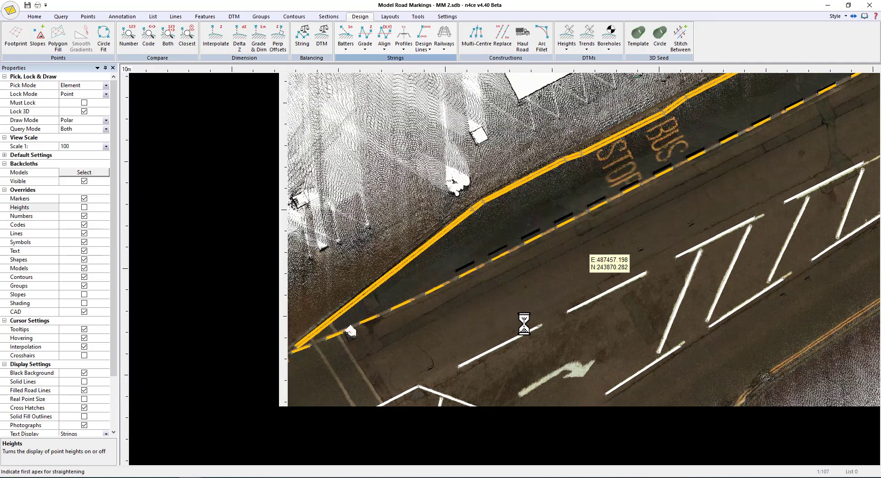
middle_click_drag(429, 319, 538, 282)
scroll(527, 287, "up", 2)
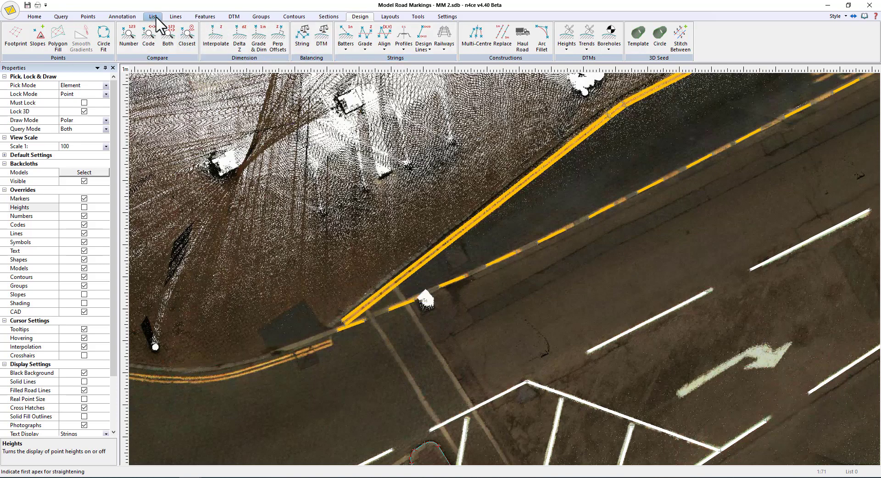
left_click(176, 16)
left_click(333, 36)
left_click(348, 195)
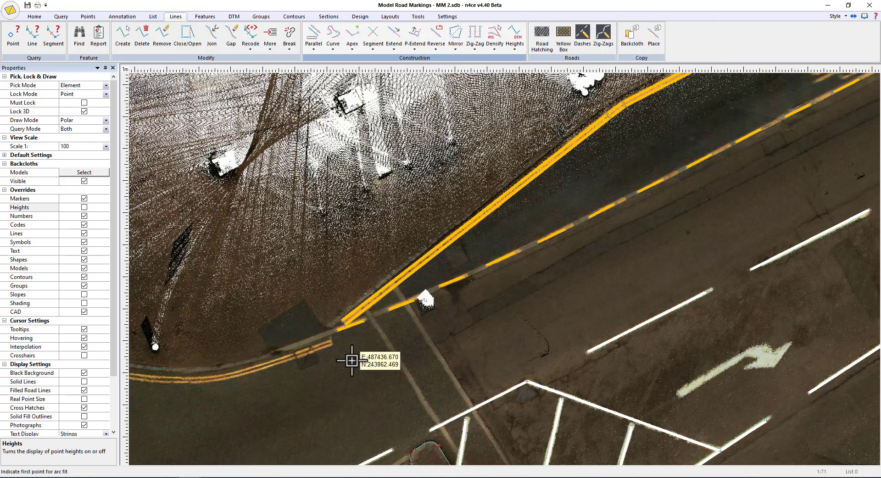
left_click(338, 359)
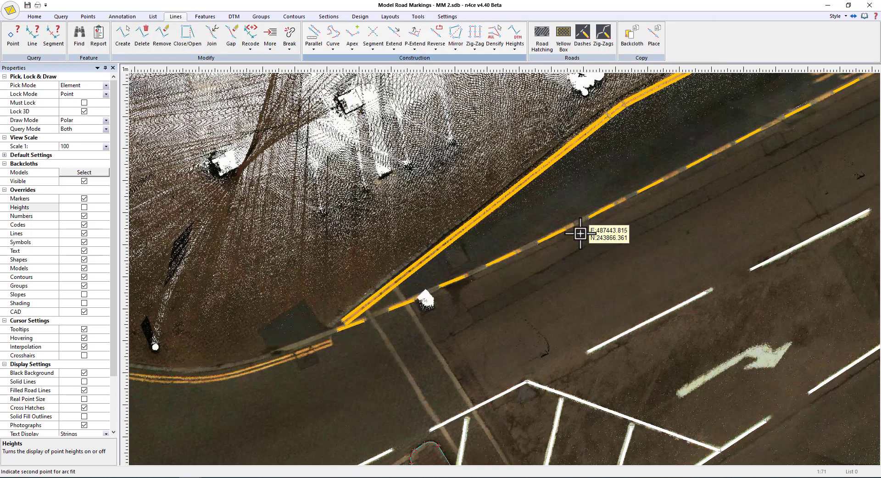
left_click(566, 229)
Hide the model backcloth and inspect the digitised yellow and white road markings on their own
scroll(582, 279, "down", 2)
scroll(581, 280, "down", 2)
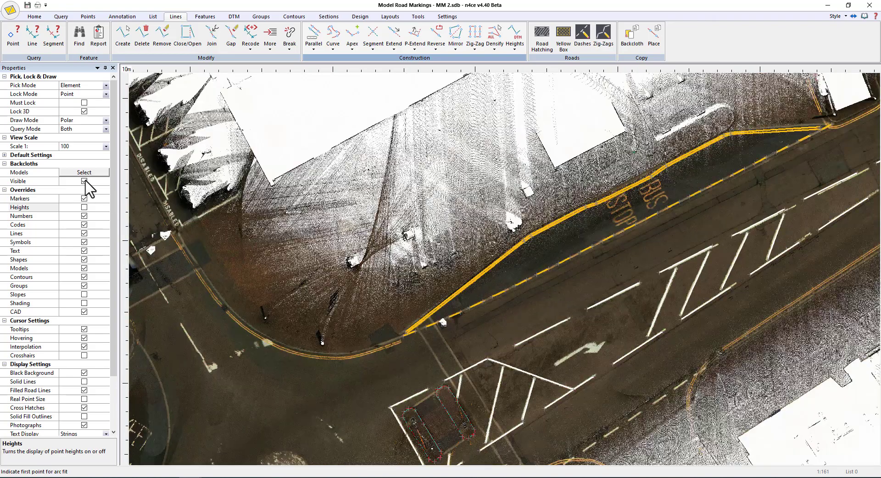
left_click(85, 181)
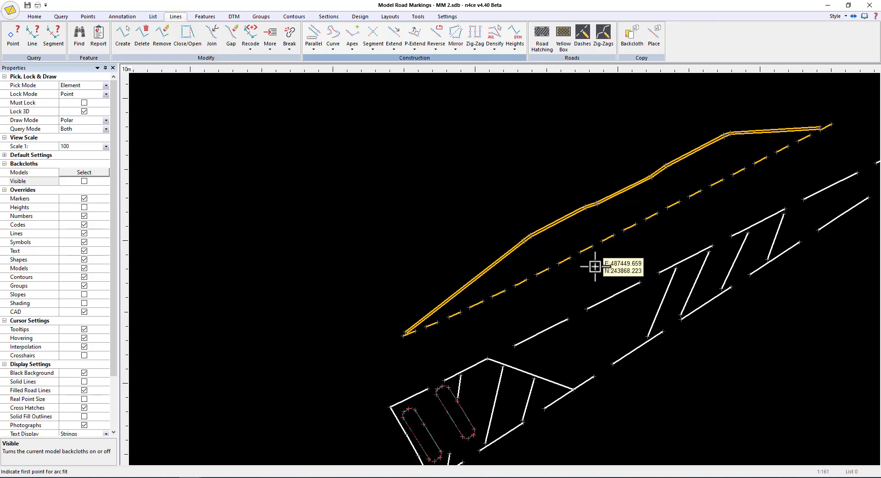
scroll(633, 252, "up", 2)
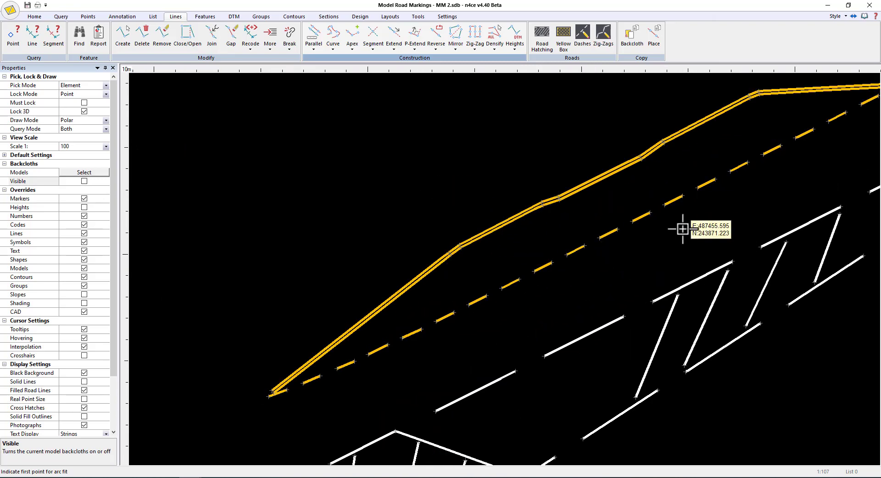
mouse_move(682, 228)
middle_mouse_down()
mouse_move(622, 256)
mouse_move(616, 238)
middle_mouse_up()
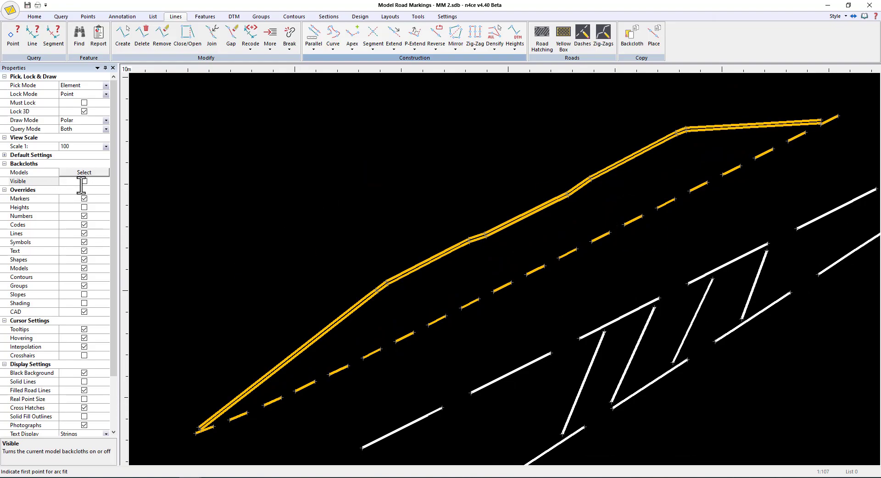
Set up sketched point insertion with the yellow street text code TEXT_Y and point attributes added on the first point only
scroll(562, 216, "up", 4)
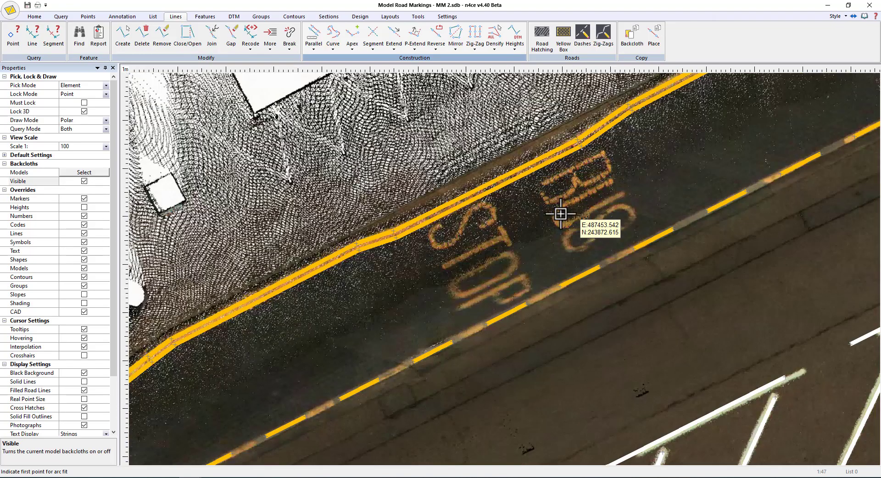
left_click(90, 17)
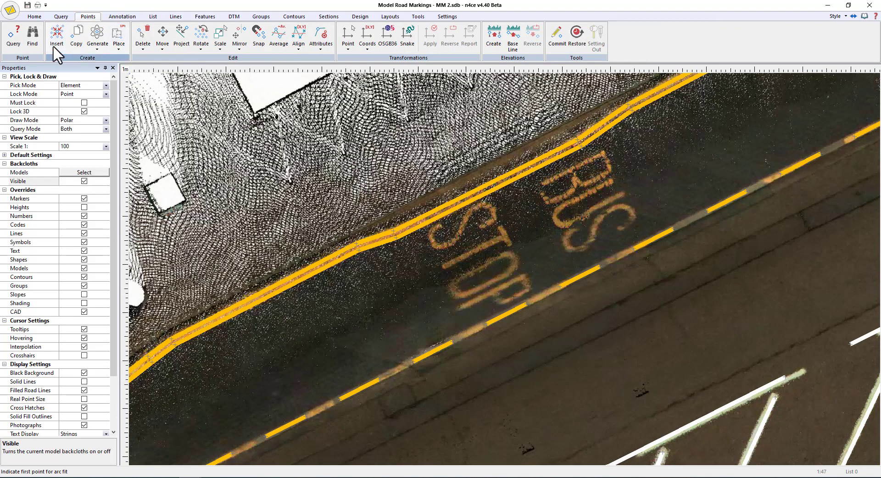
key("i")
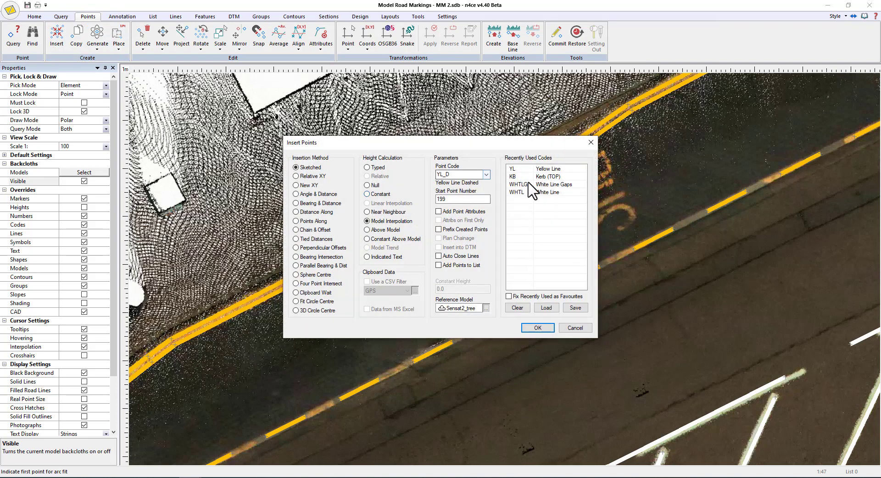
left_click(486, 175)
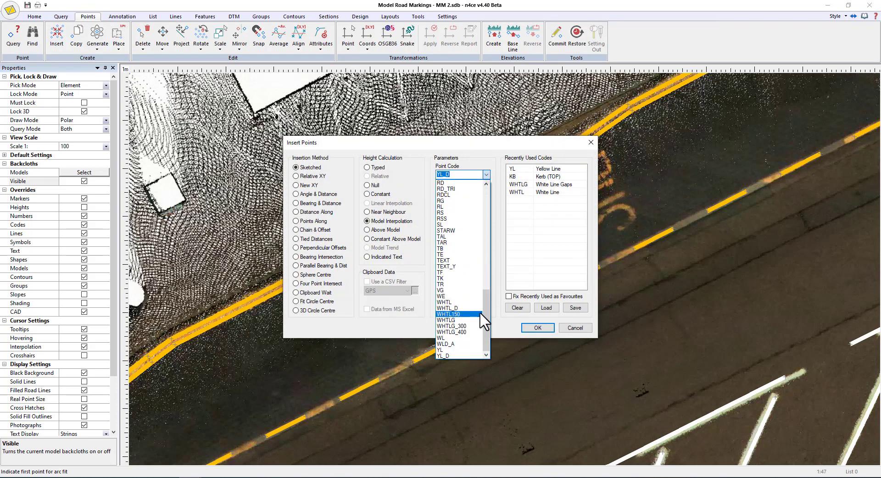
left_click(459, 266)
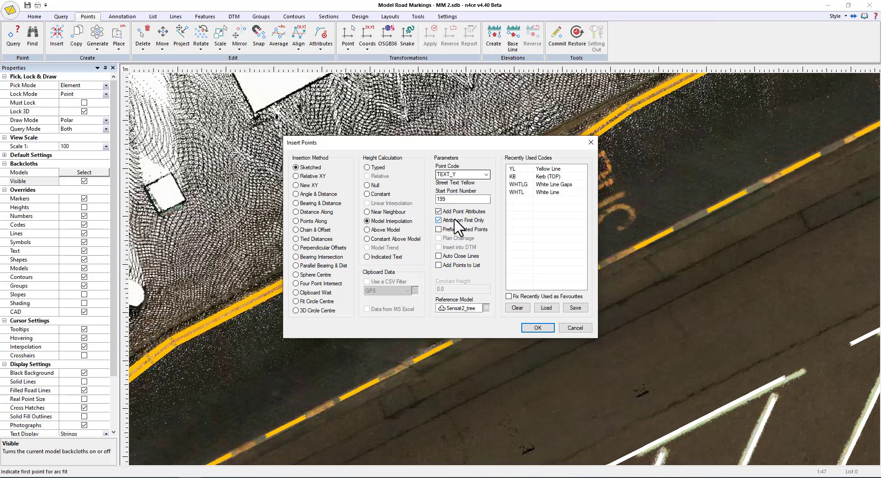
left_click_drag(485, 141, 369, 126)
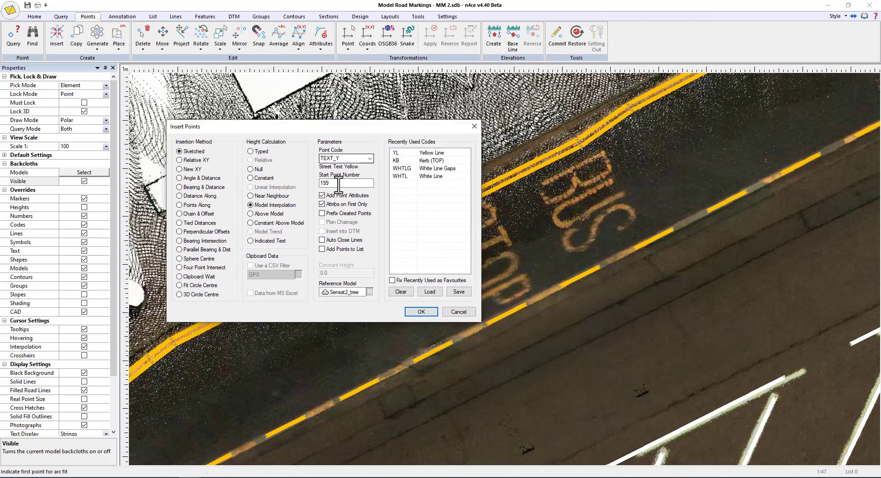
left_click(420, 312)
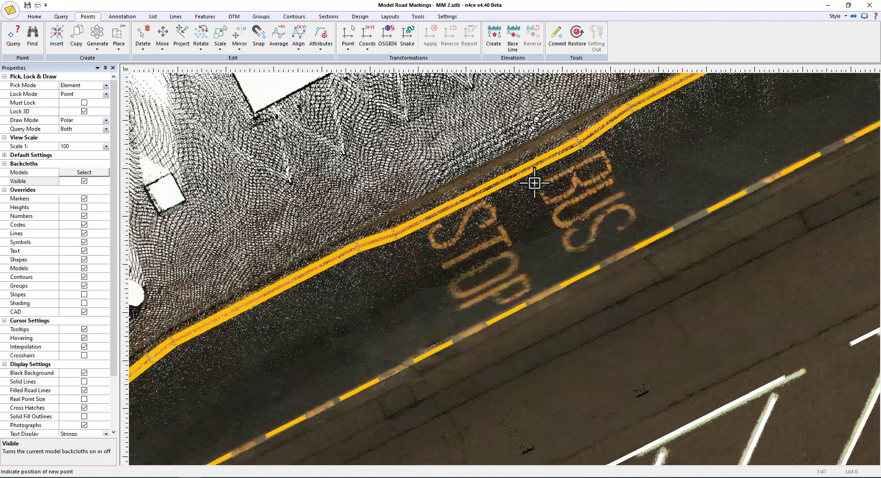
Insert the yellow street text BUS over the painted word in the bus stop bay
left_click(554, 237)
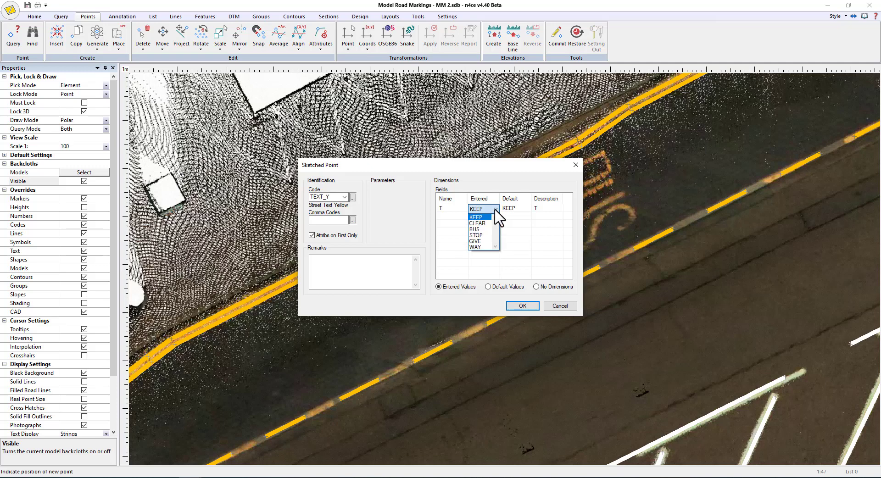
left_click(480, 229)
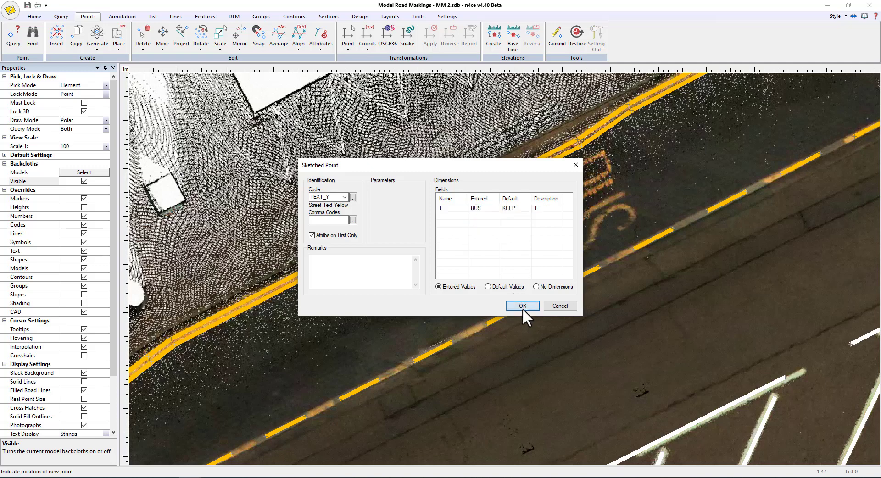
left_click(522, 306)
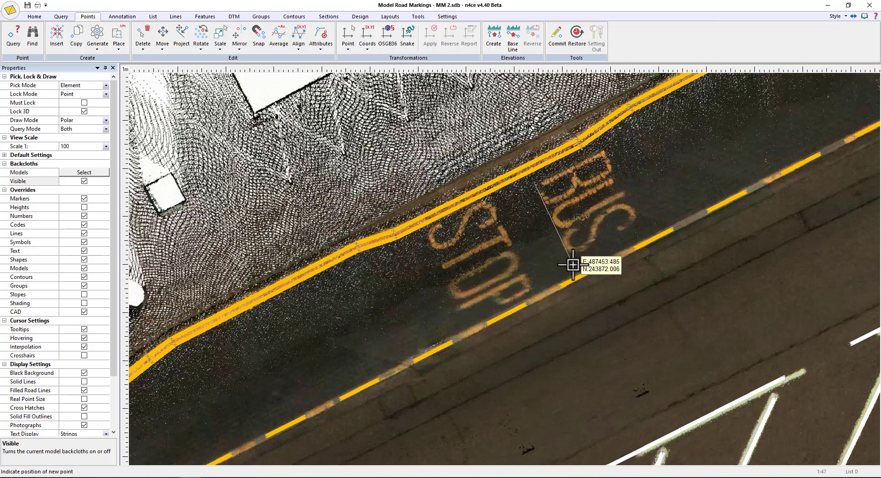
left_click(573, 264)
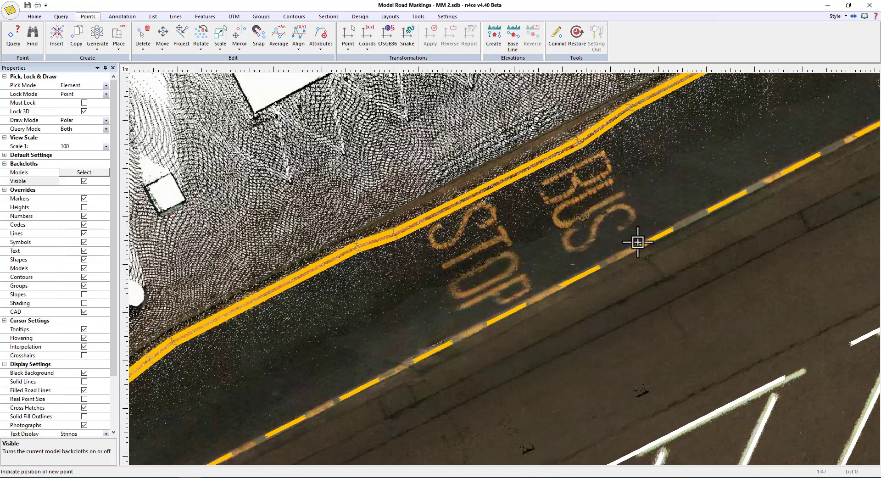
left_click(693, 234)
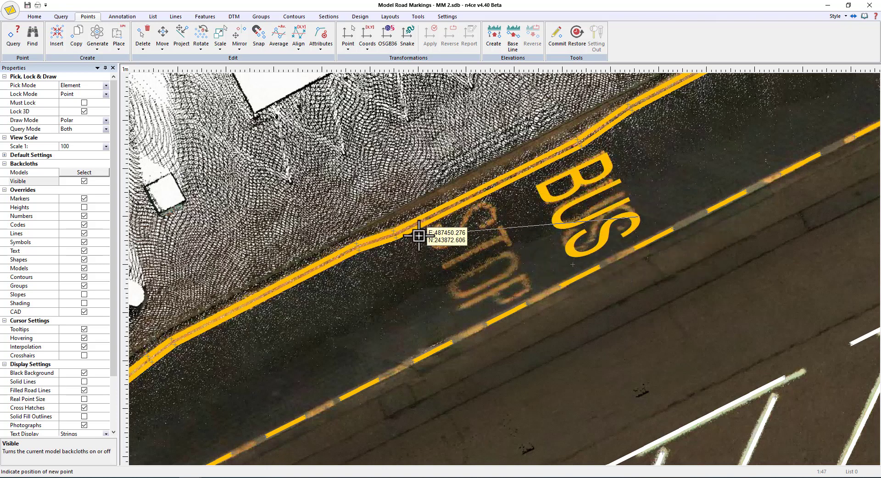
Insert the yellow street text STOP over the painted word beside BUS in the bay
left_click(470, 299)
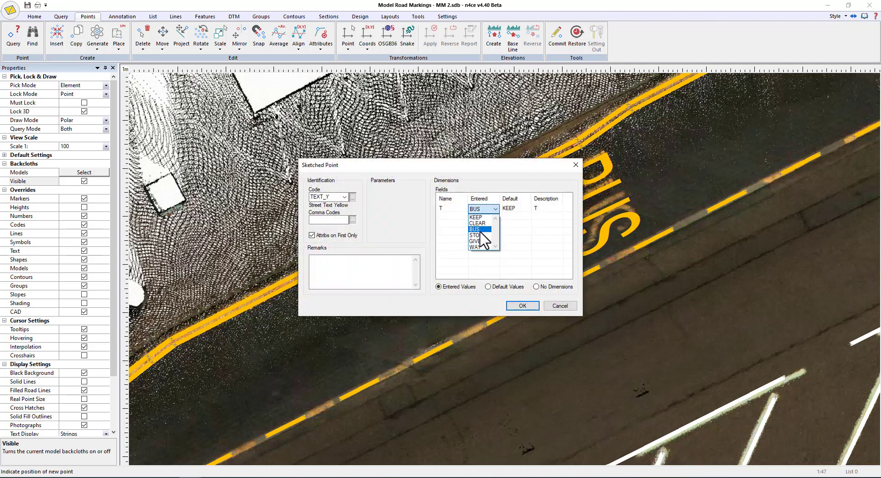
left_click(477, 235)
left_click(518, 306)
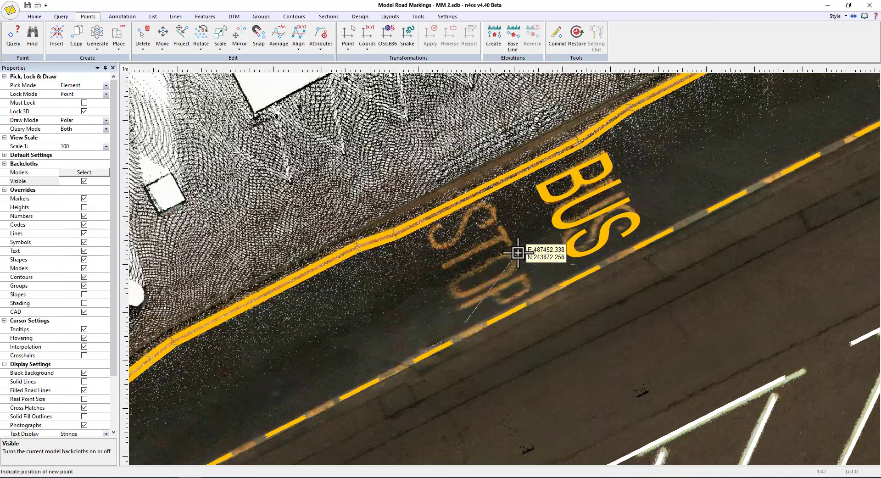
scroll(596, 334, "down", 4)
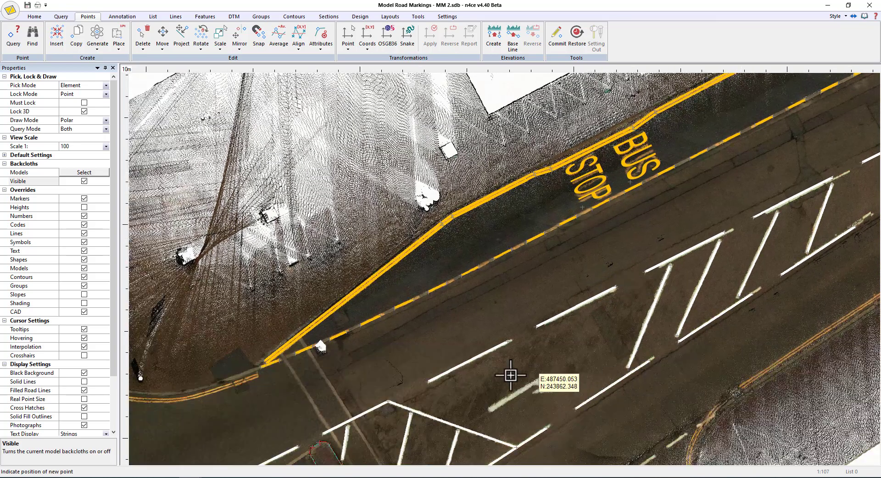
middle_click_drag(510, 375, 507, 225)
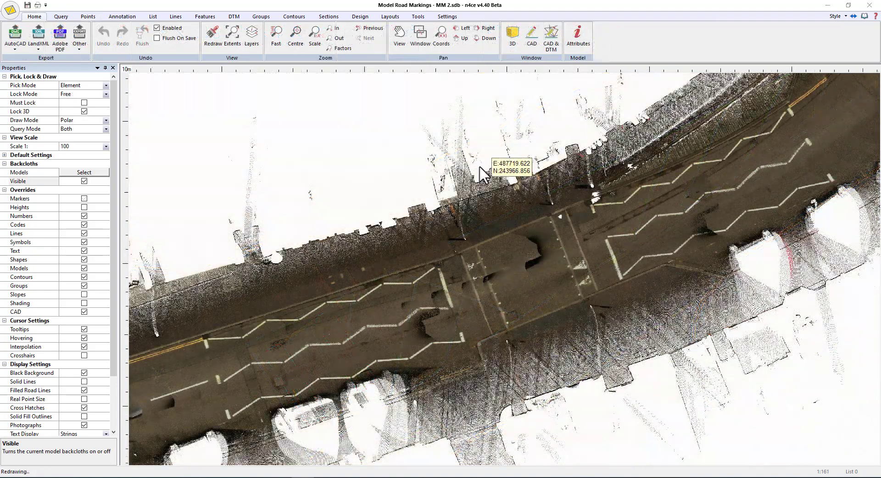
Set up road zig-zag insertion with code WHTLG and heights interpolated from the Sensat2_tree model
scroll(427, 271, "up", 4)
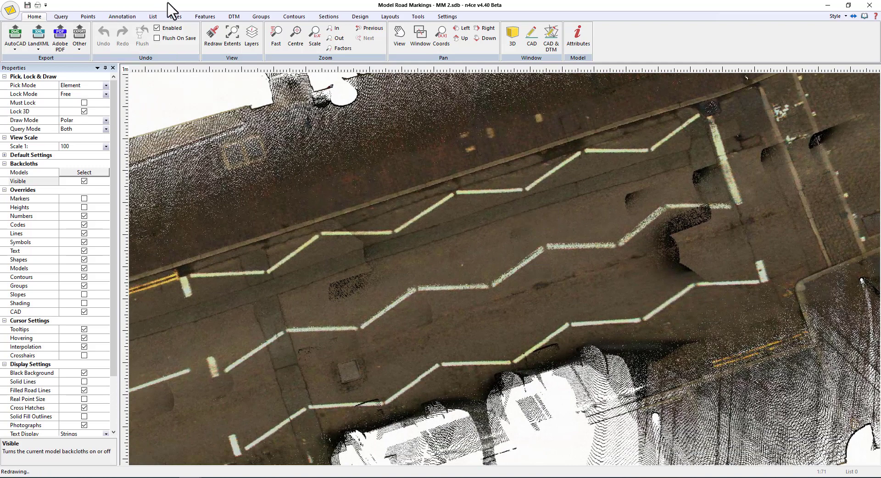
left_click(169, 18)
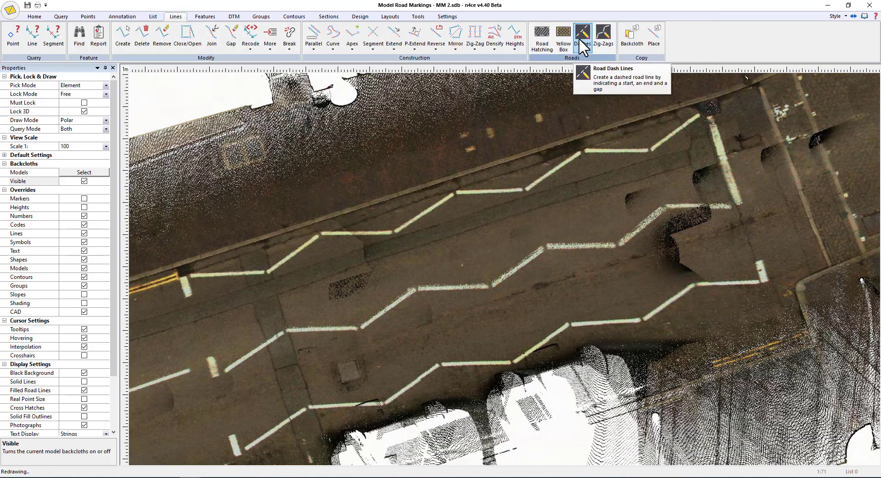
left_click(602, 34)
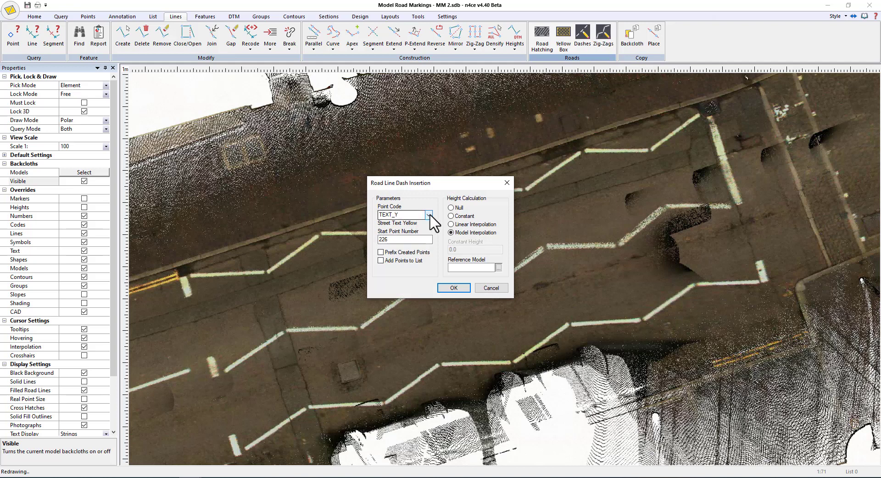
left_click(428, 214)
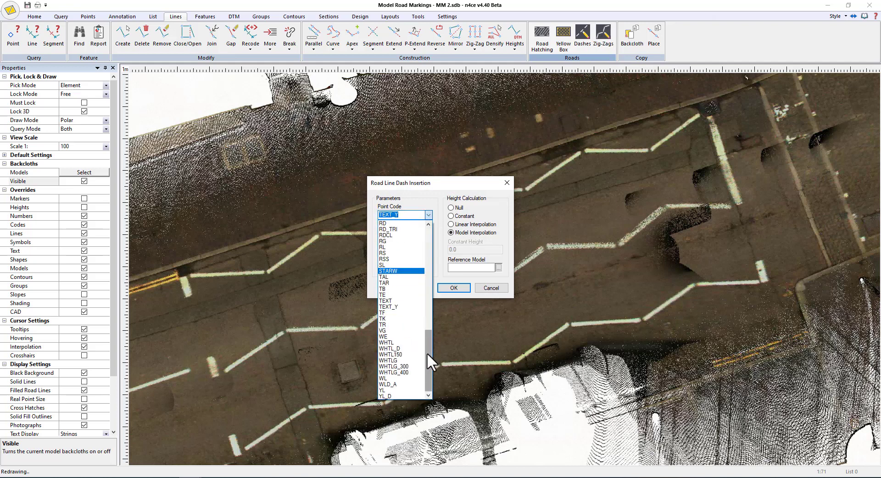
left_click(406, 361)
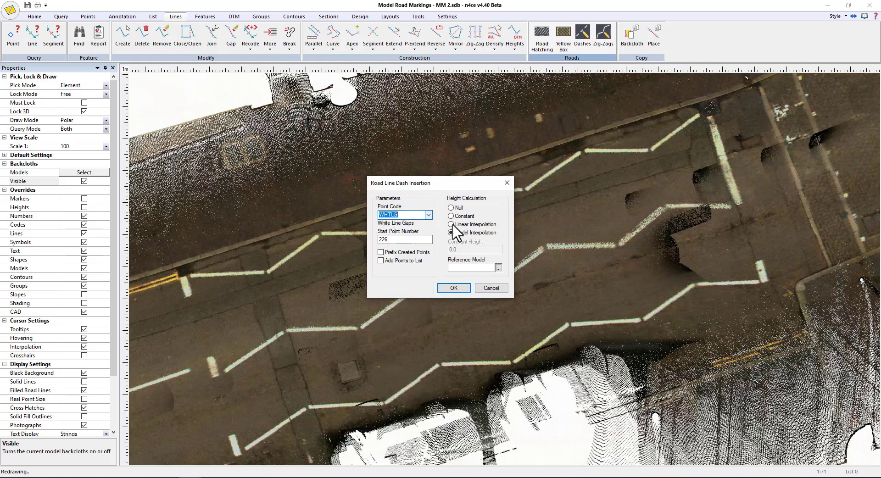
left_click(499, 268)
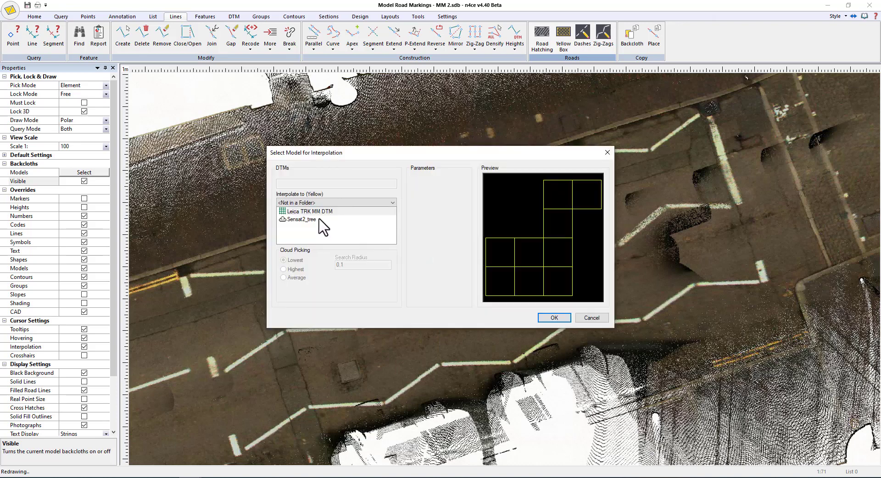
left_click(323, 220)
left_click(555, 317)
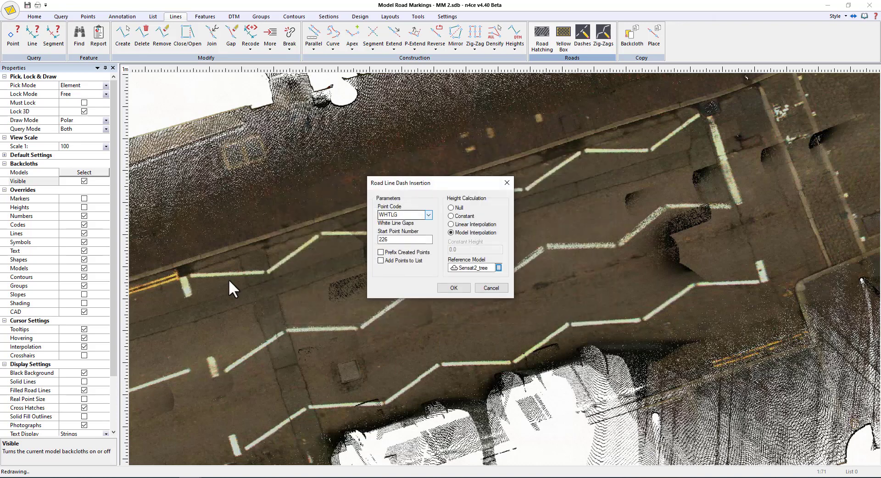
left_click(447, 285)
Create the zig-zag line along the upper kerbside marking by indicating its start, first gap, end point and finish
scroll(197, 275, "up", 6)
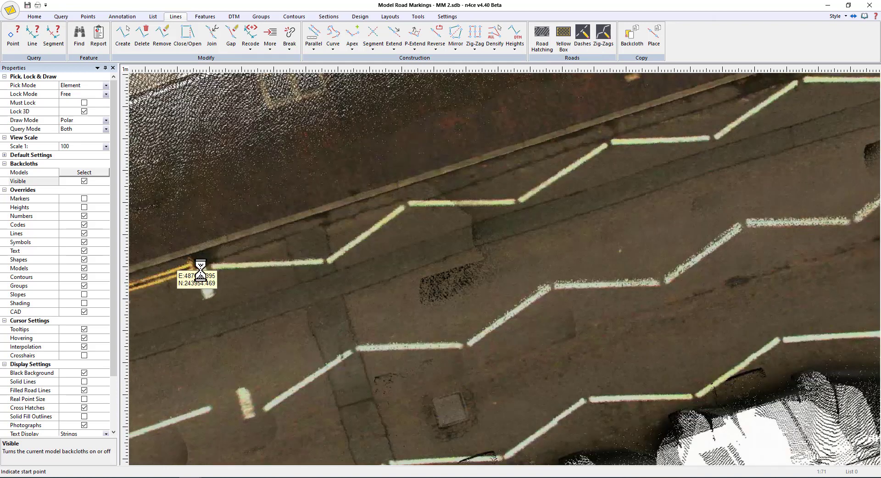
left_click(296, 233)
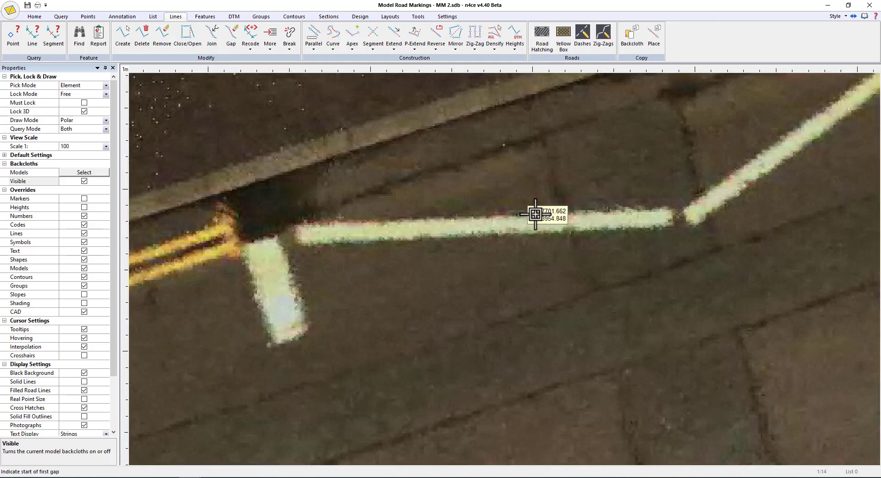
left_click(673, 220)
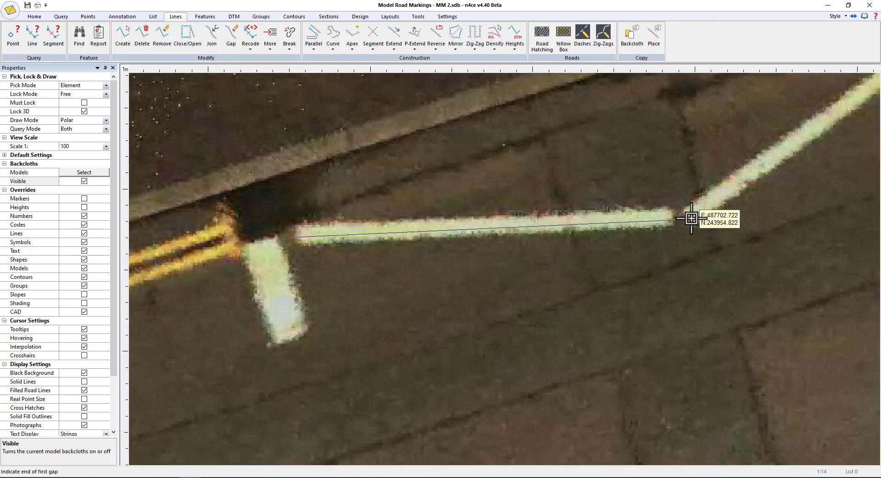
scroll(660, 257, "down", 8)
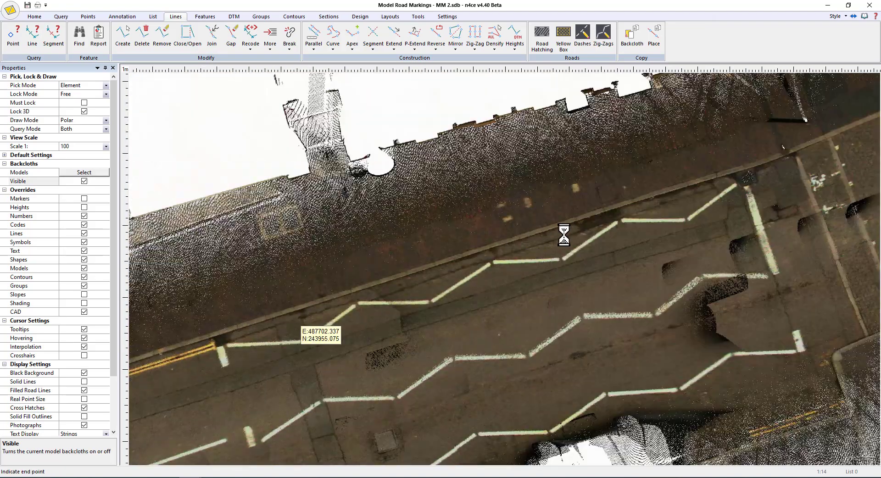
scroll(573, 225, "up", 5)
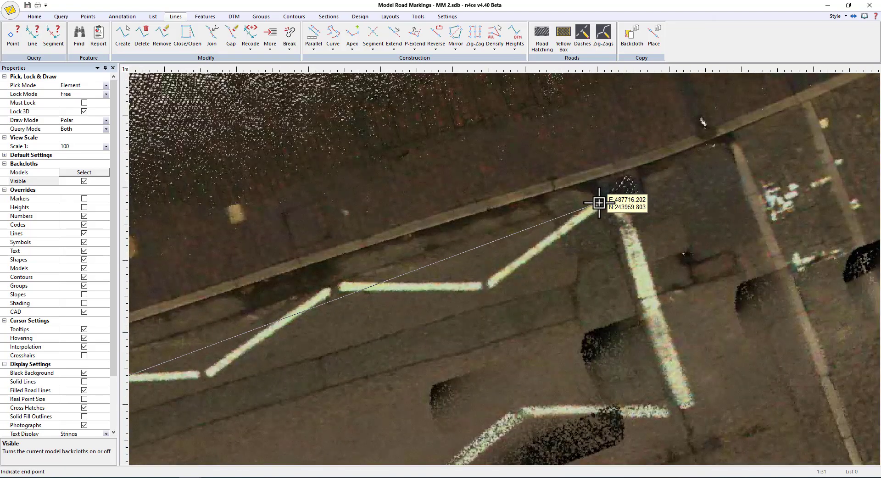
left_click(555, 301)
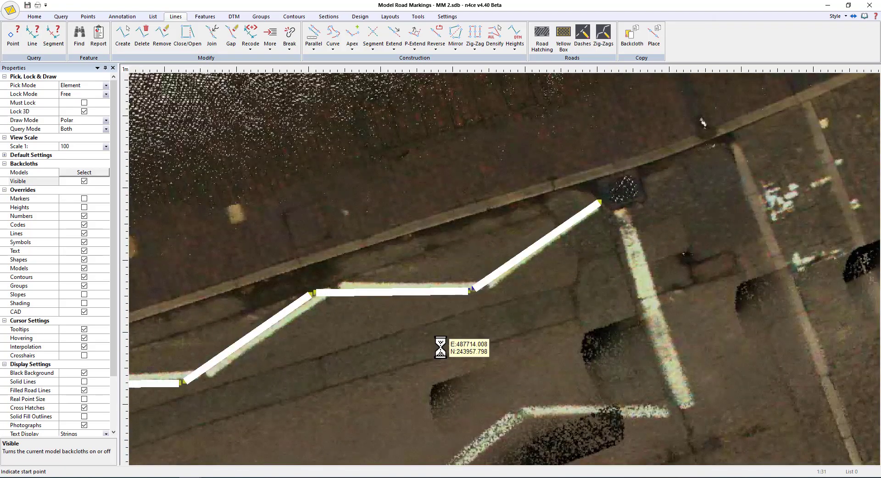
Create zig-zag lines along the road's central marking and the lower marking beside the parked vehicles
scroll(615, 229, "down", 3)
scroll(265, 289, "down", 2)
scroll(304, 315, "up", 5)
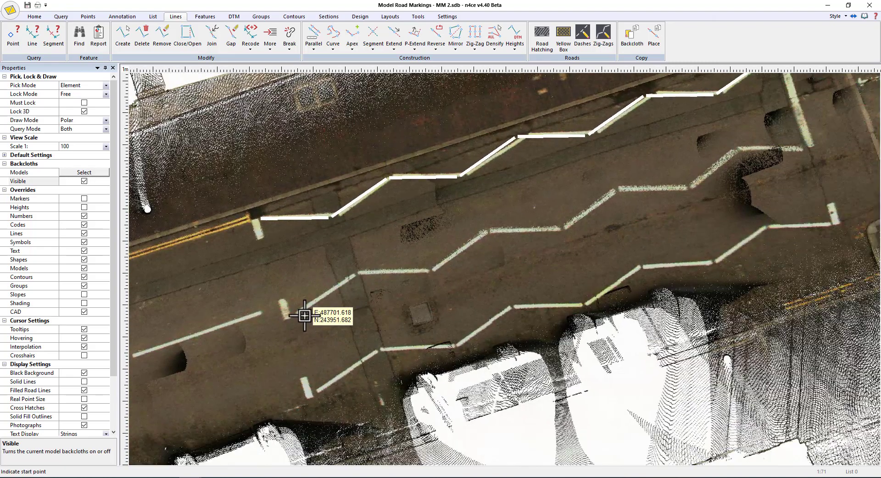
left_click(285, 311)
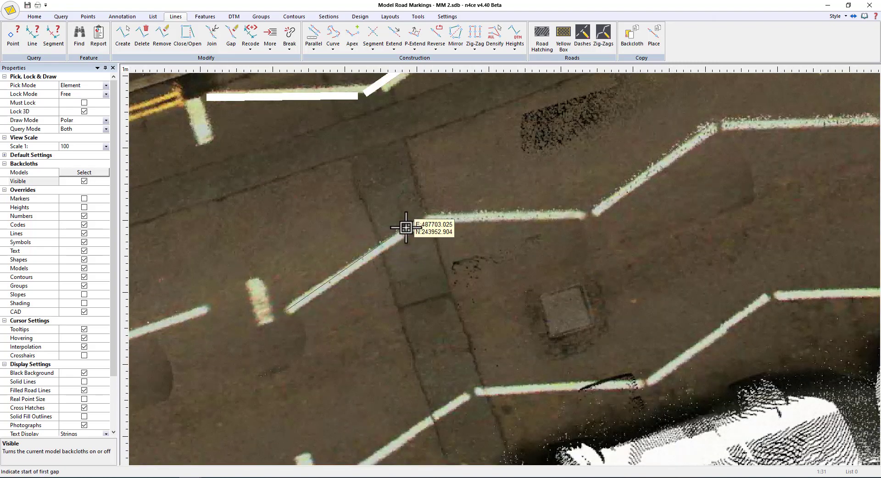
left_click(430, 222)
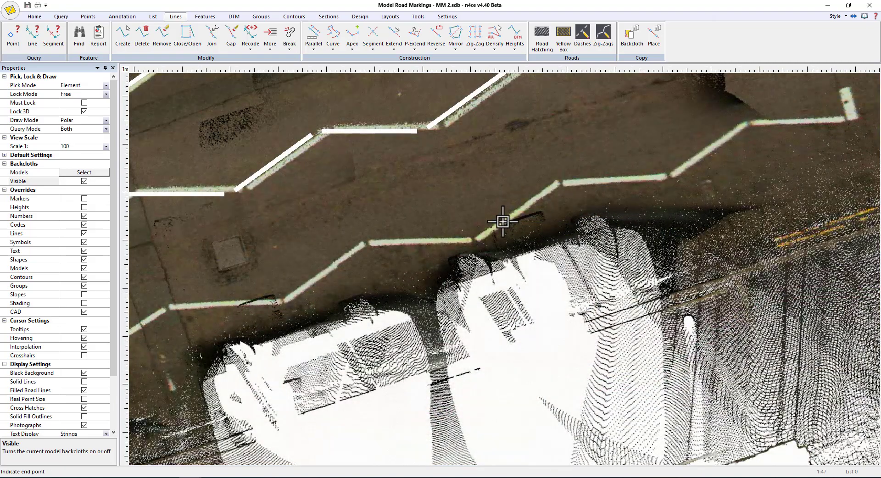
left_click(503, 222)
scroll(530, 287, "down", 2)
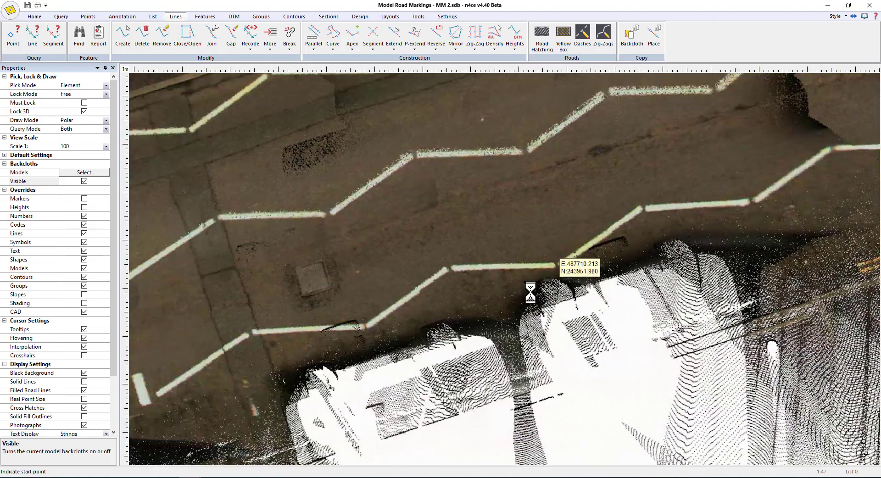
Hide the model backcloth and inspect the three digitised zig-zag lines on their own
left_click(84, 181)
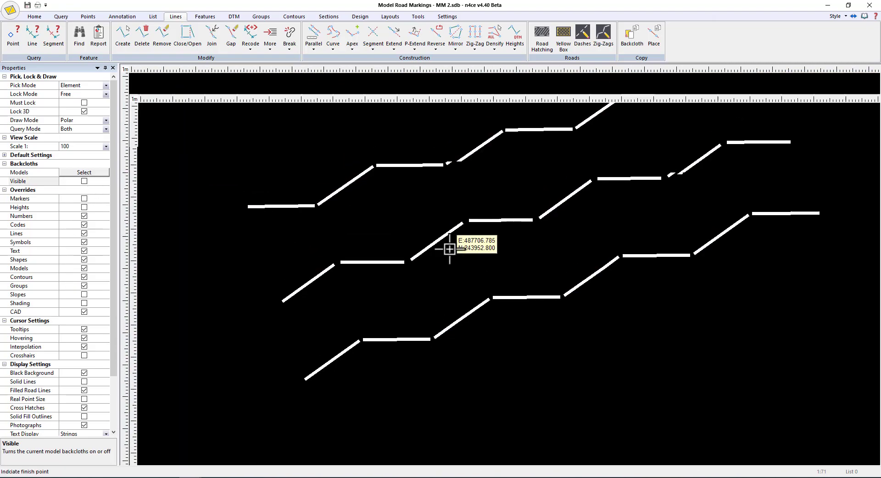
scroll(459, 244, "down", 2)
left_click(564, 245)
left_click(564, 245)
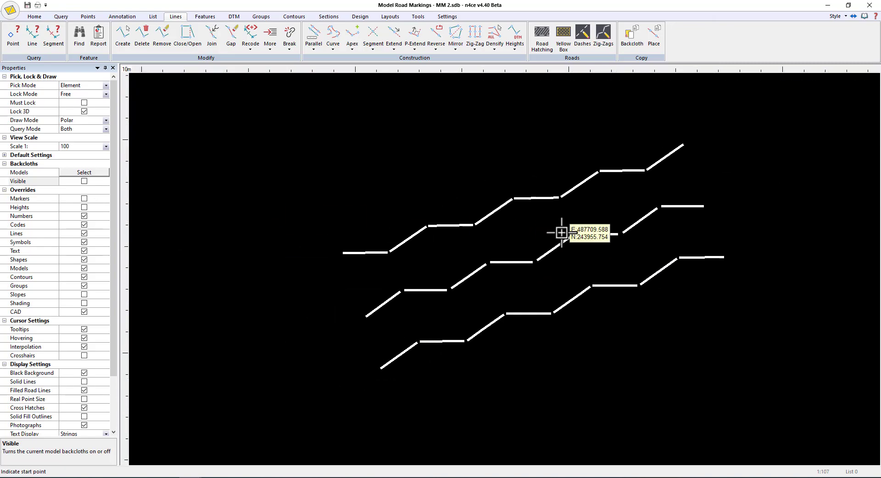
Toggle the model backcloth on and off to compare the zig-zag lines with the painted markings, leaving it shown
left_click(84, 181)
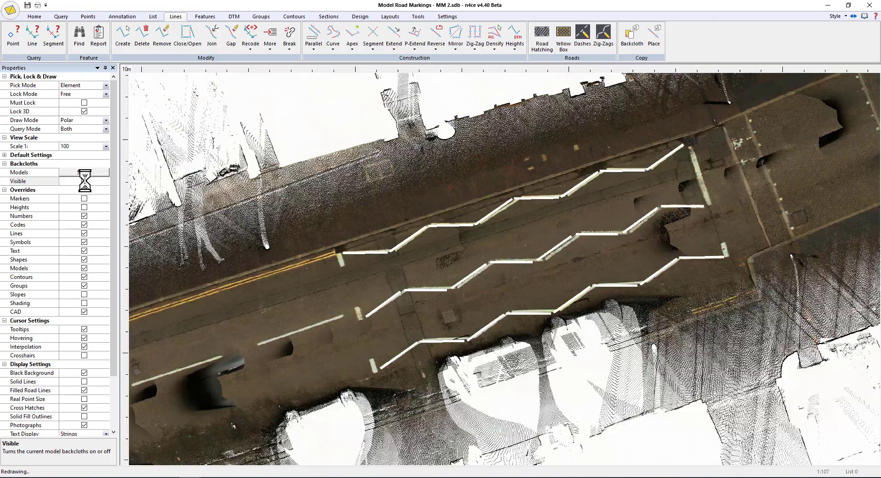
left_click(84, 181)
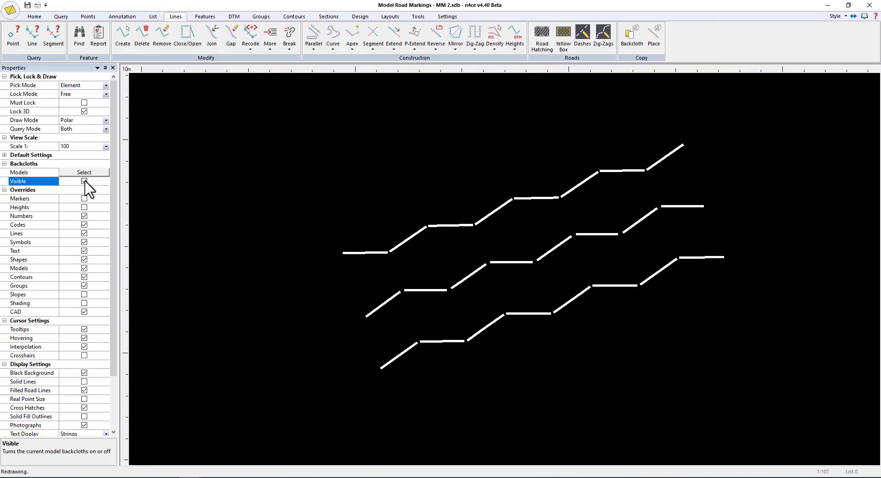
left_click(84, 181)
left_click(84, 181)
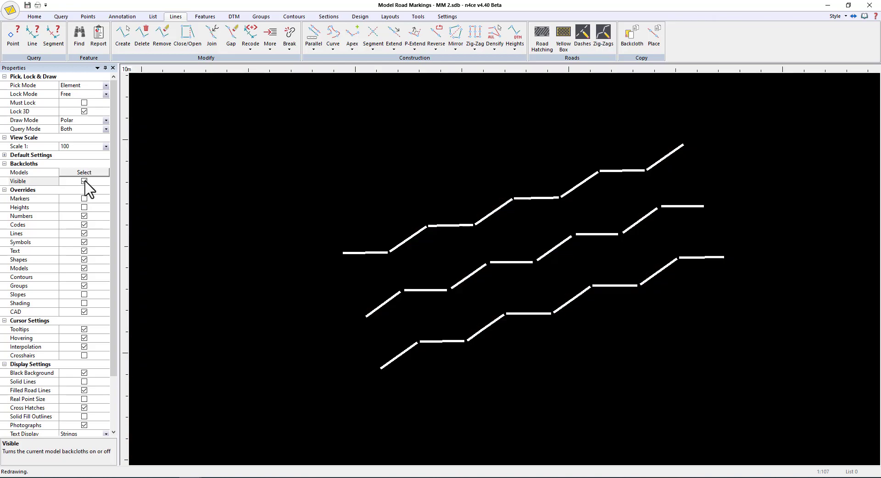
left_click(84, 181)
Set up sketched point insertion with code WHTLG and heights interpolated from the Sensat2_tree model
scroll(351, 229, "up", 2)
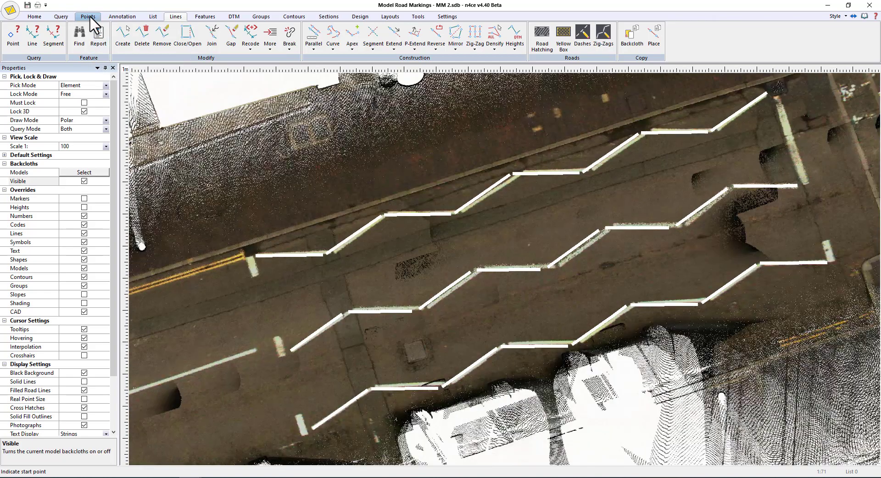
left_click(90, 15)
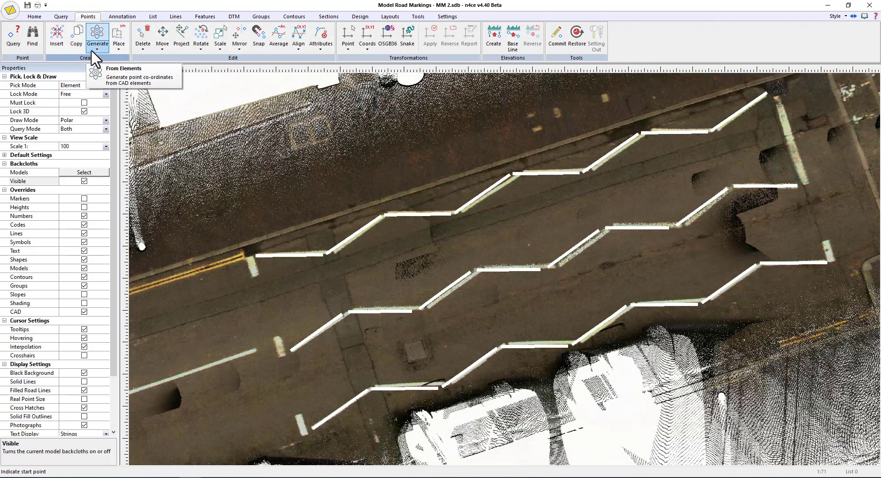
left_click(58, 40)
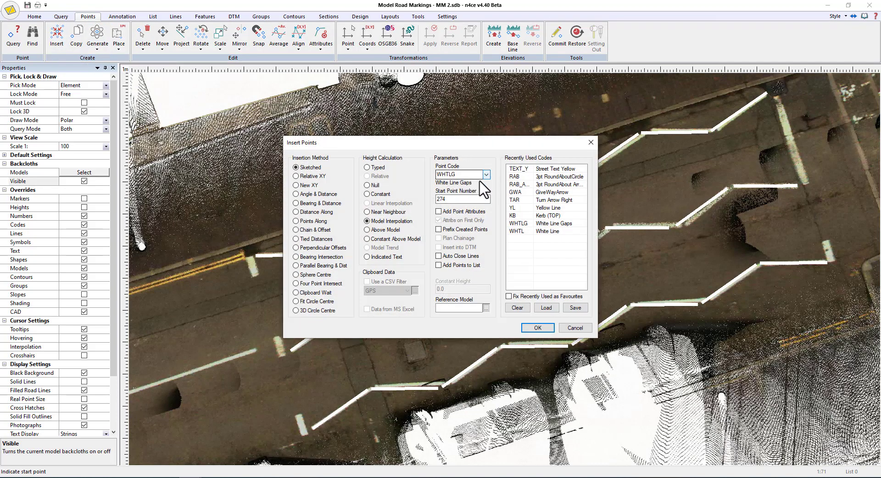
left_click(485, 308)
left_click(309, 220)
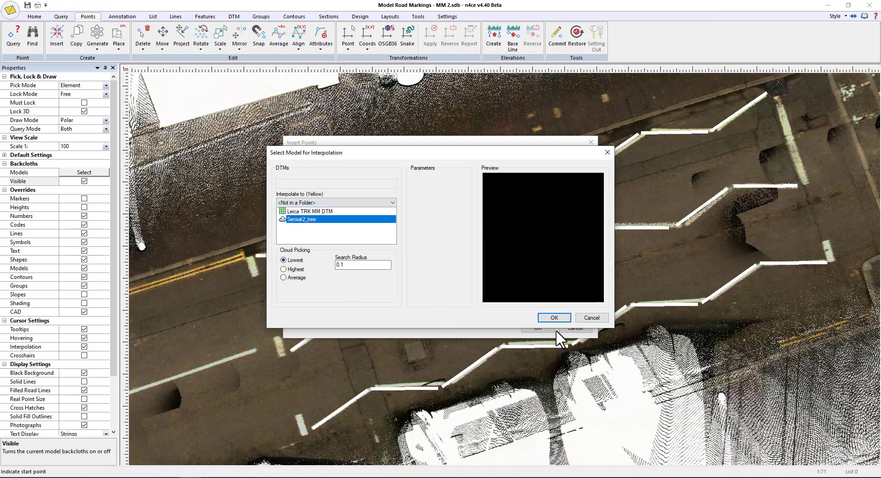
left_click(554, 318)
left_click(533, 329)
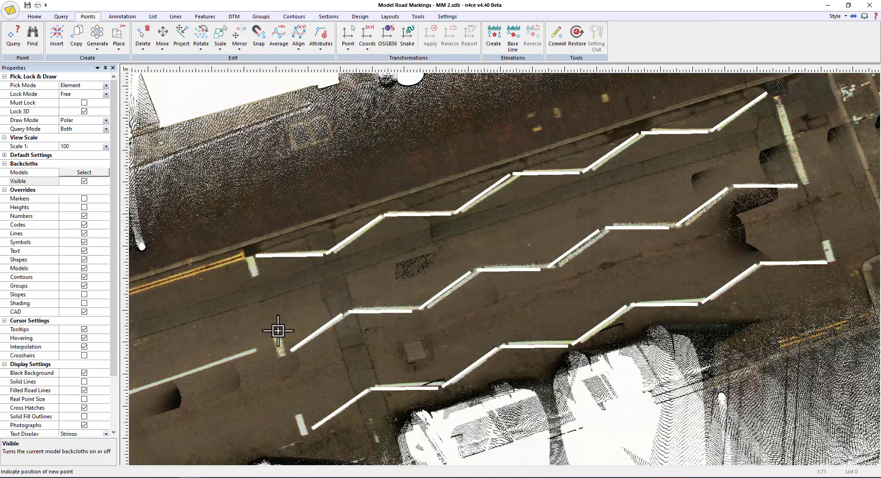
Digitise the short transverse end markings and the long give-way side marking at both ends of the zig-zags
left_click(281, 356)
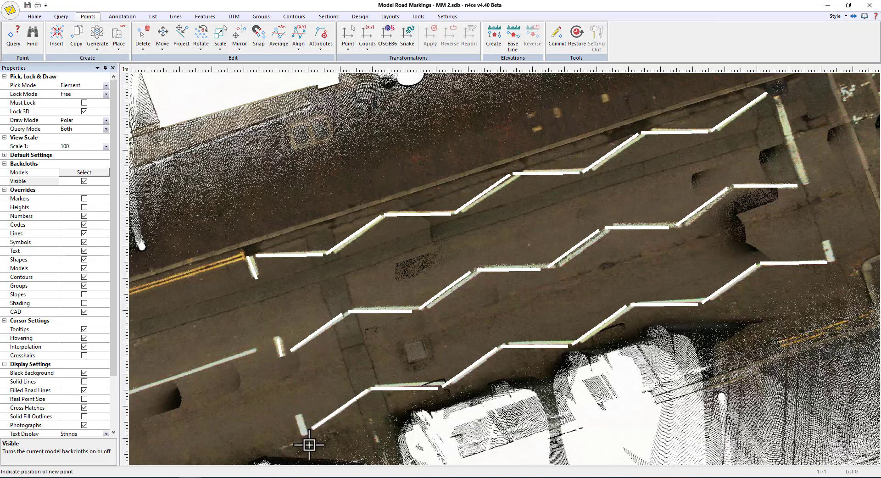
right_click(505, 287)
left_click(540, 329)
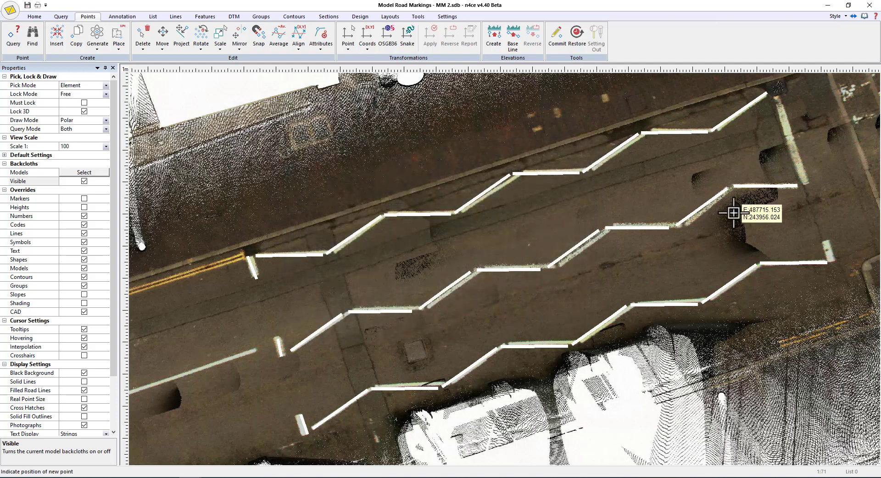
left_click(808, 184)
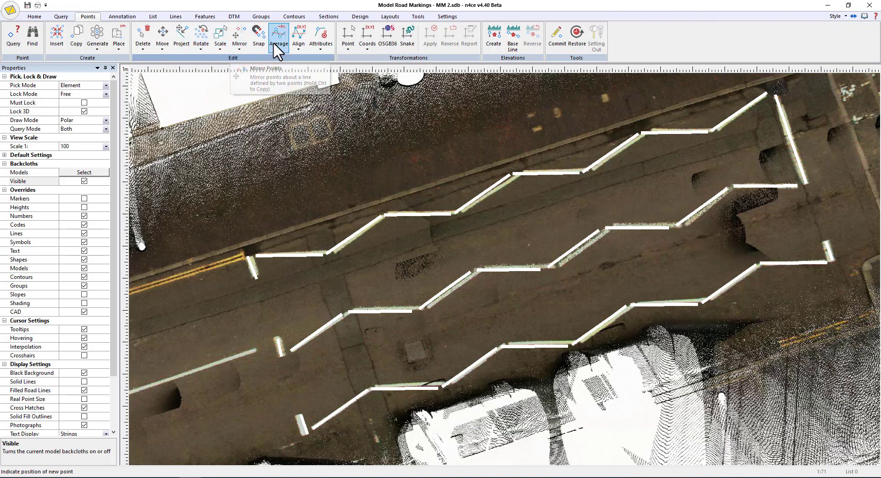
Recode the transverse lines at the ends of the zig-zags to WHTLG_300
left_click(176, 16)
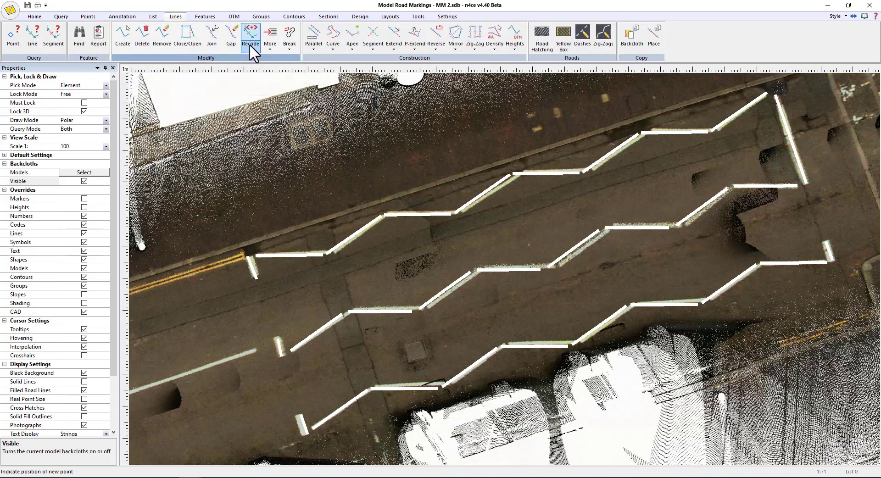
left_click(261, 69)
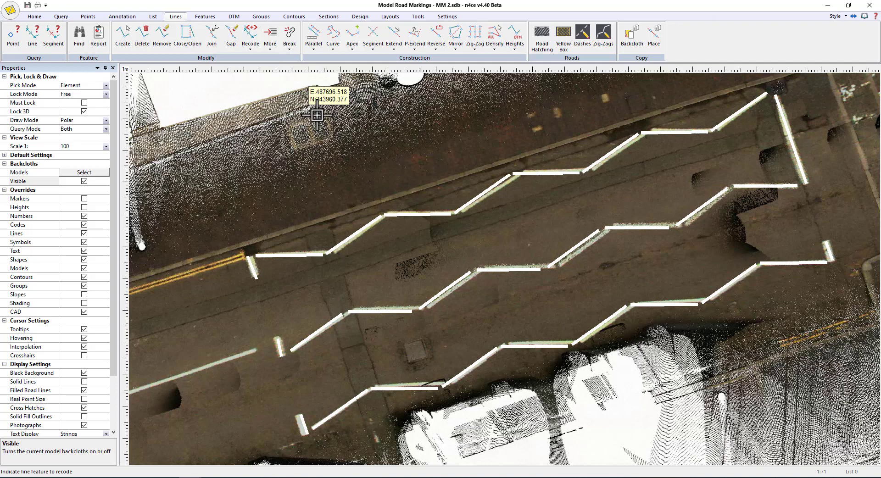
left_click(256, 275)
left_click(475, 234)
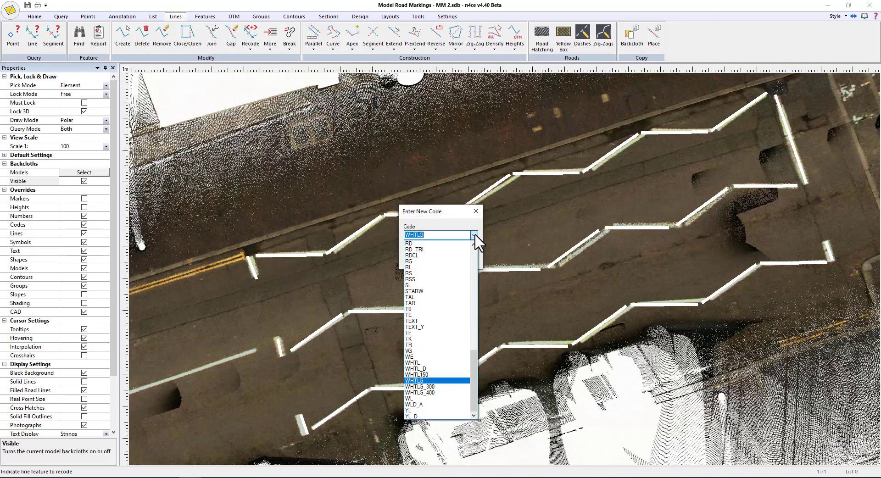
left_click(445, 388)
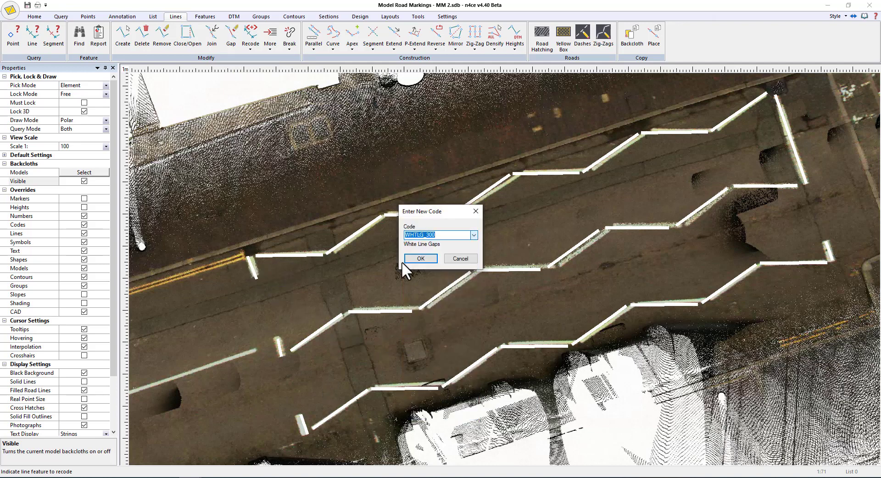
left_click(415, 259)
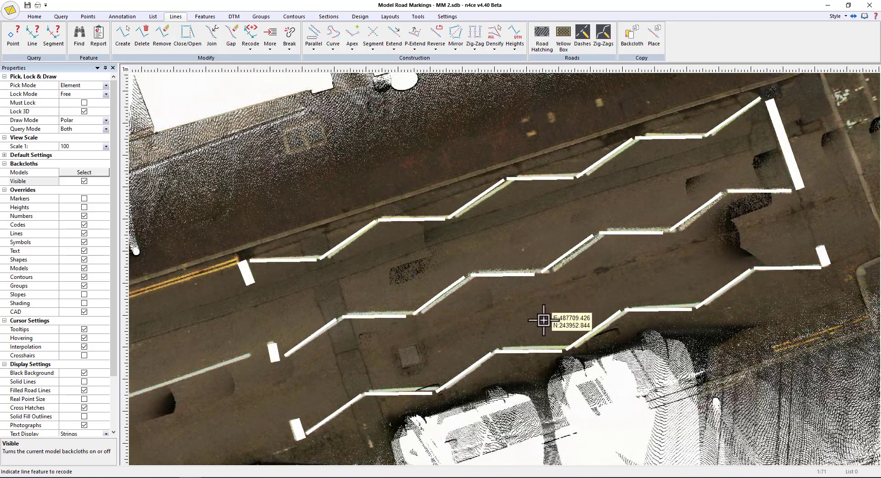
Start the straightening command for line features in the zig-zag area
left_click(360, 16)
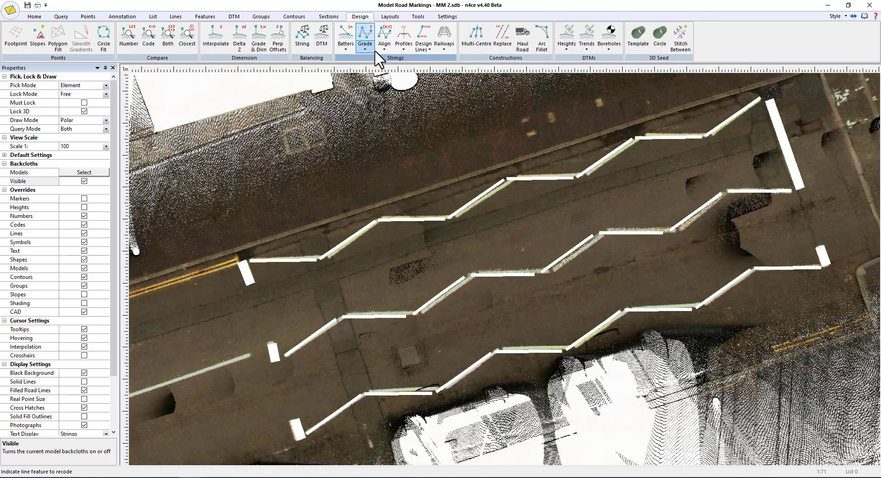
left_click(383, 47)
left_click(393, 68)
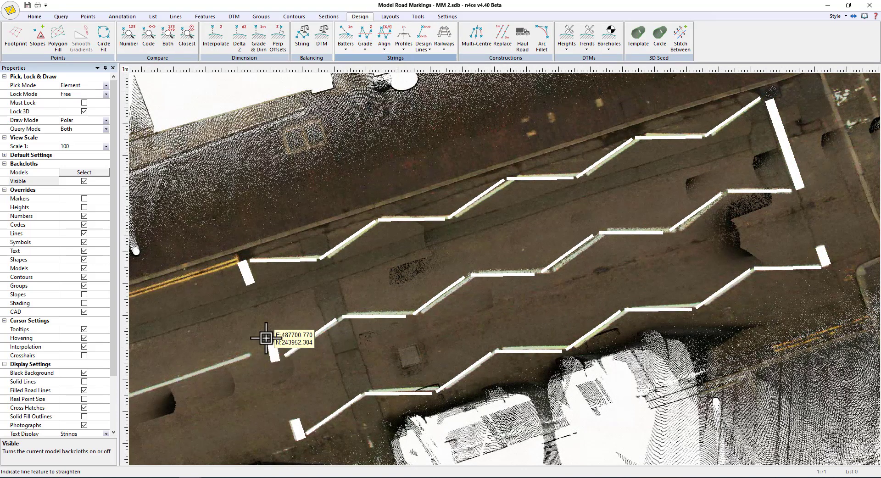
middle_click_drag(698, 311, 723, 289)
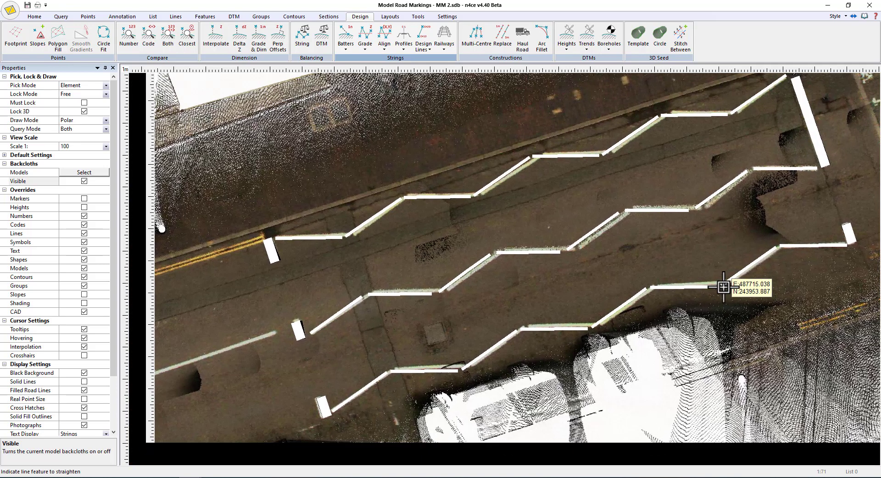
Hide the model backcloth to inspect the zig-zags with their wide end lines, and show it again
left_click(84, 181)
middle_click_drag(548, 243, 525, 260)
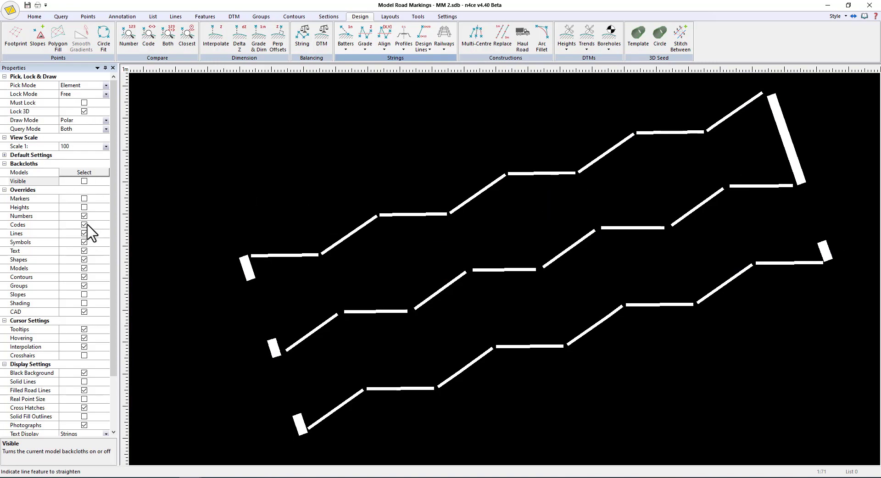
left_click(84, 182)
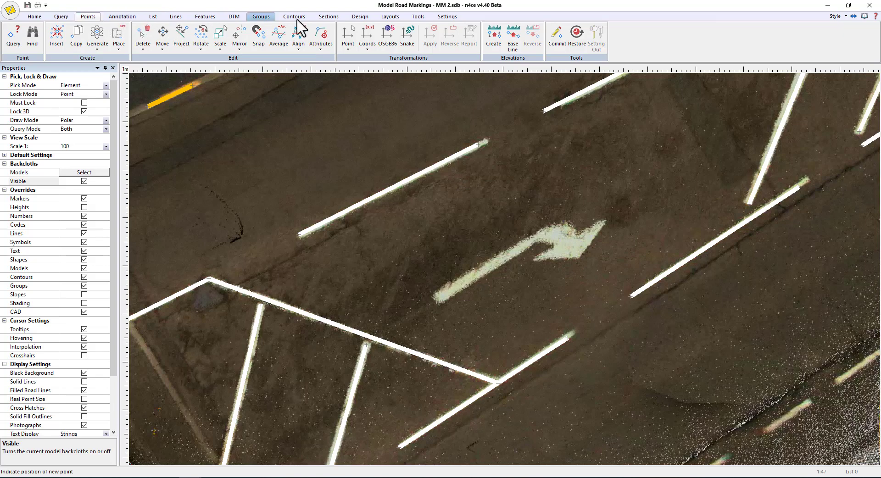
Insert the right-turn arrow over its road marking with code TAR, point attributes off and heights interpolated from Sensat2_tree
left_click(304, 167)
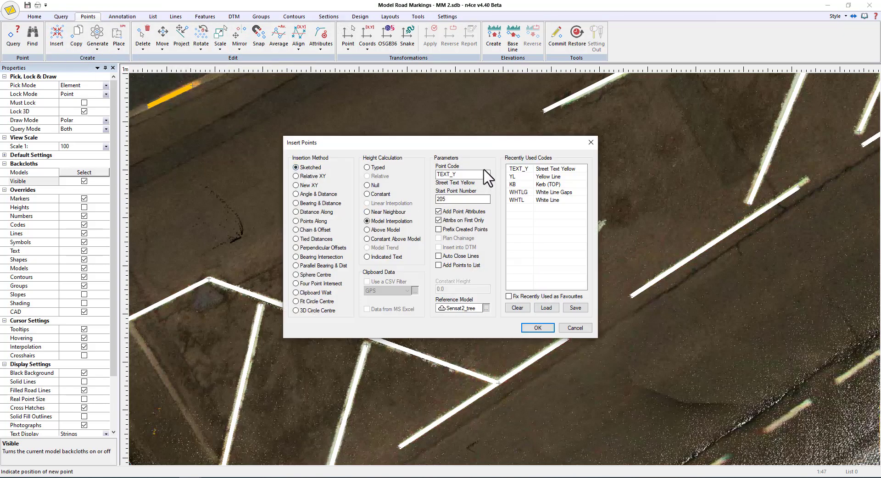
left_click(487, 174)
left_click(455, 298)
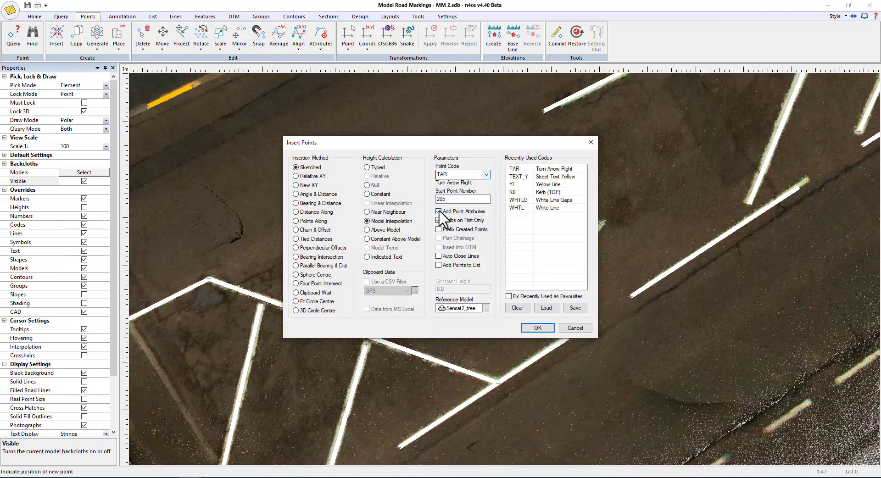
left_click(537, 328)
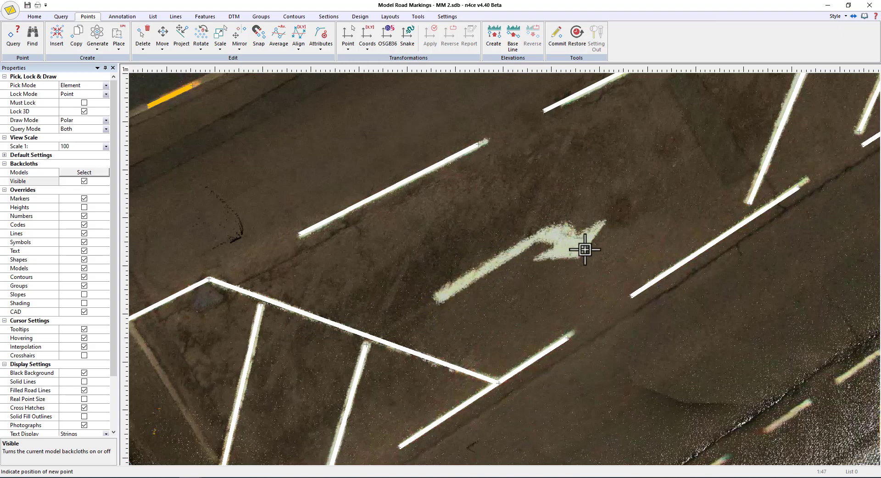
left_click(605, 220)
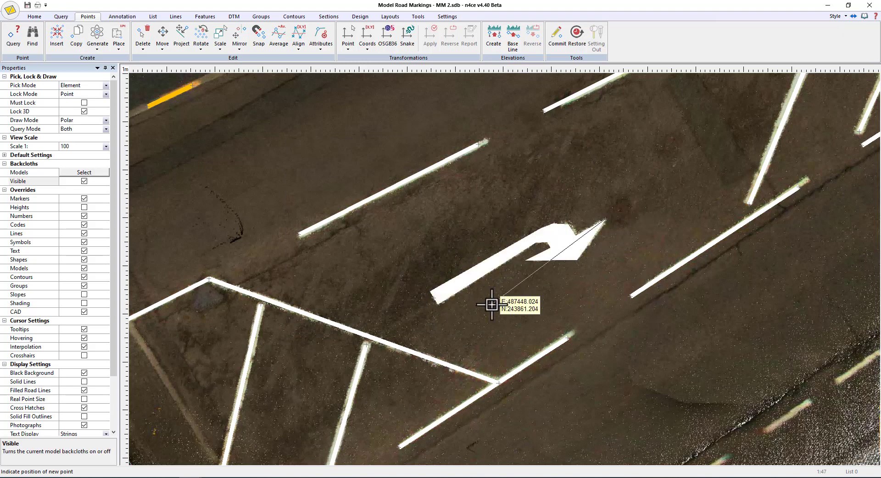
Insert the give-way arrow with code GWA over the worn triangular marking below the traffic islands
scroll(574, 308, "down", 3)
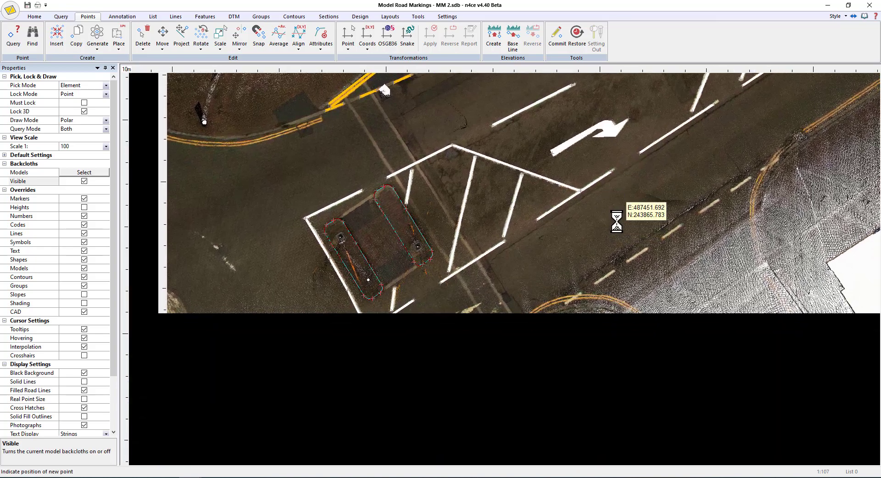
scroll(464, 330, "up", 3)
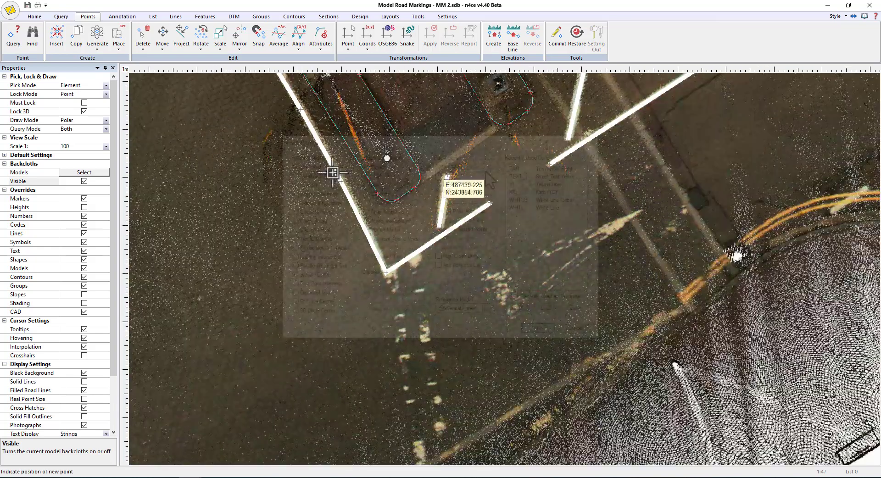
left_click(57, 40)
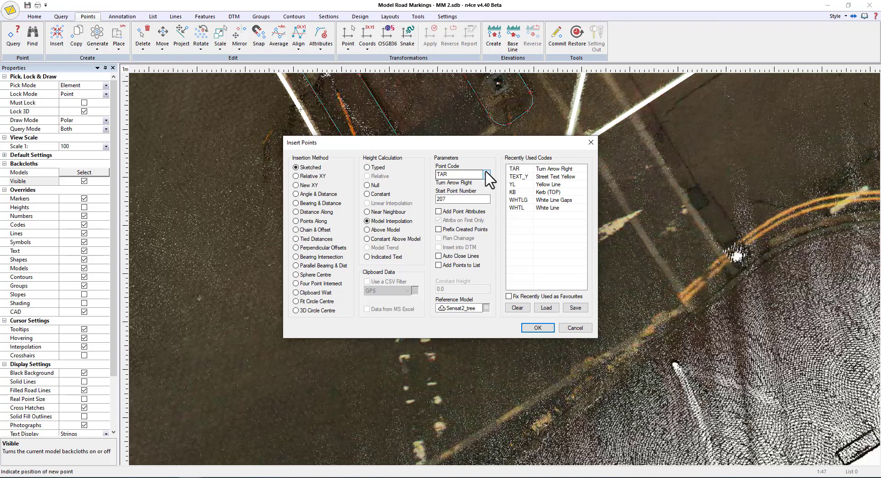
left_click(486, 175)
left_click(438, 196)
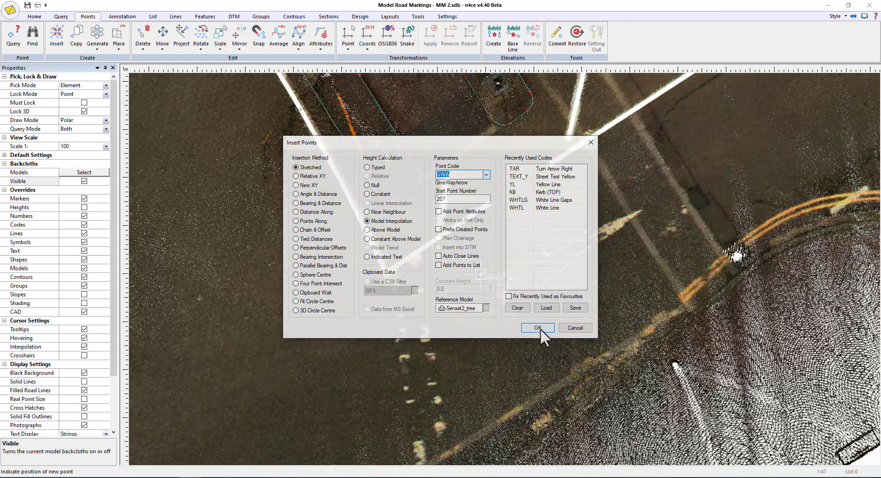
left_click(539, 328)
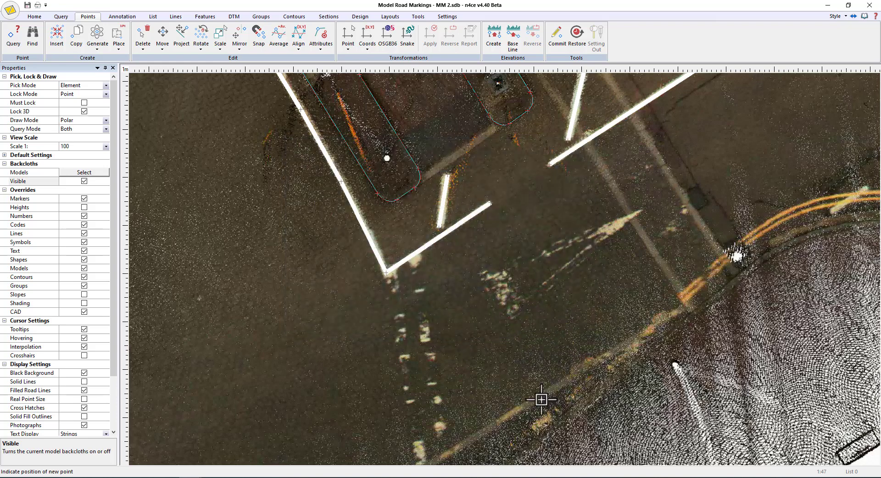
left_click(644, 209)
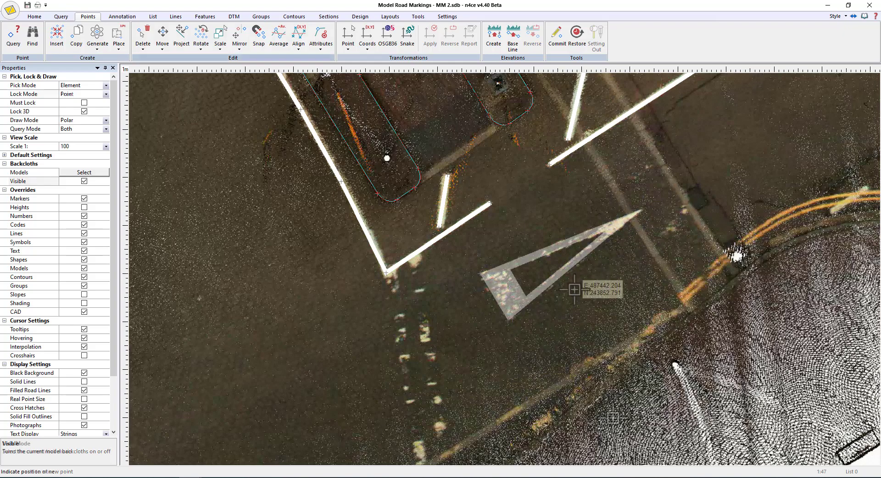
Set up sketched insertion of three-point roundabout arrows with code RAB_ARROW at the mini-roundabout, interpolating heights from Sensat2_tree
scroll(576, 332, "down", 5)
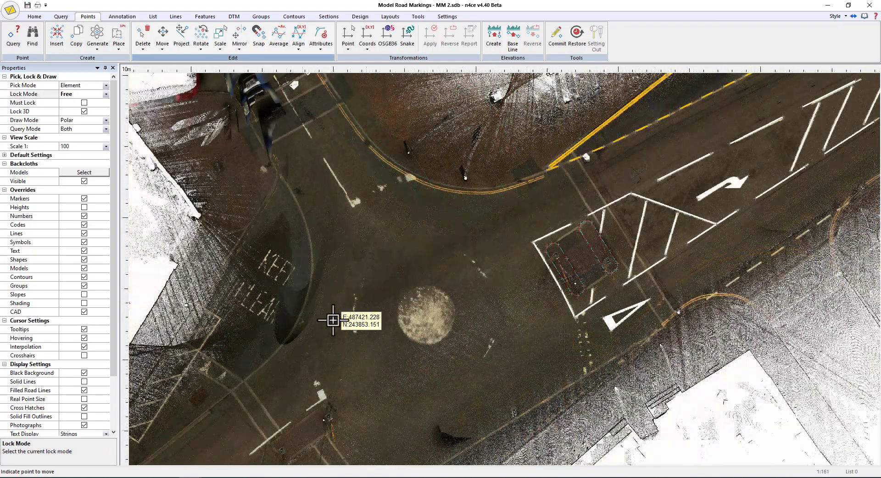
left_click(58, 36)
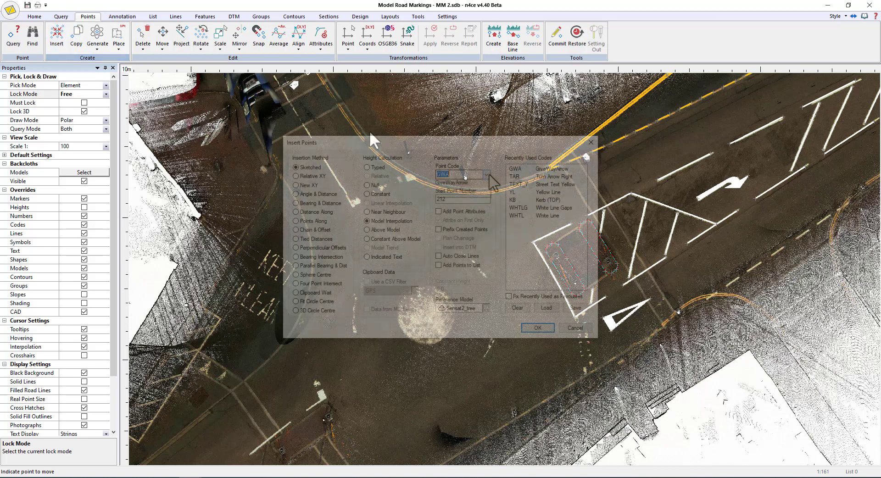
left_click(486, 174)
left_click(468, 296)
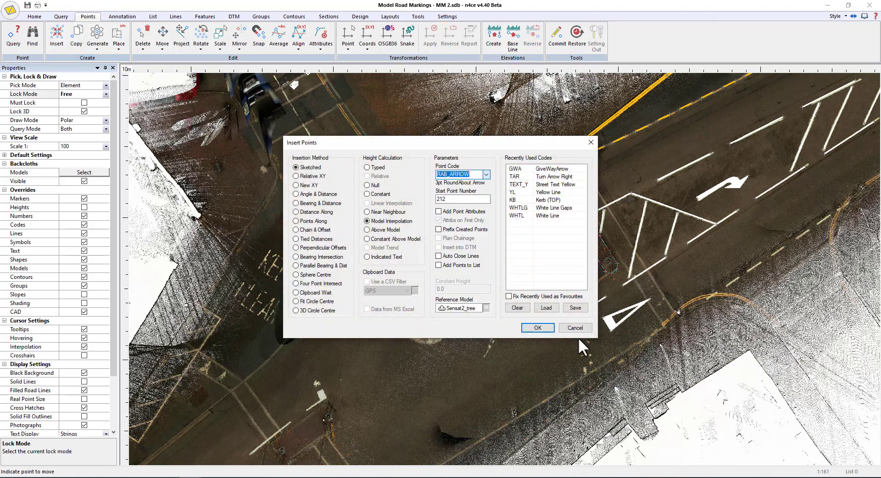
left_click(550, 322)
scroll(533, 374, "up", 4)
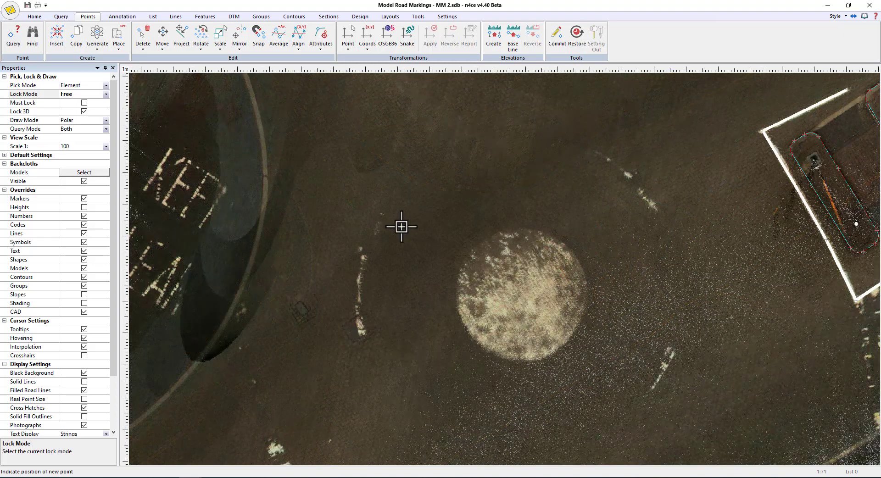
Place three curved three-point roundabout arrows clockwise over the worn arrow markings around the mini-roundabout's central disc
left_click(401, 312)
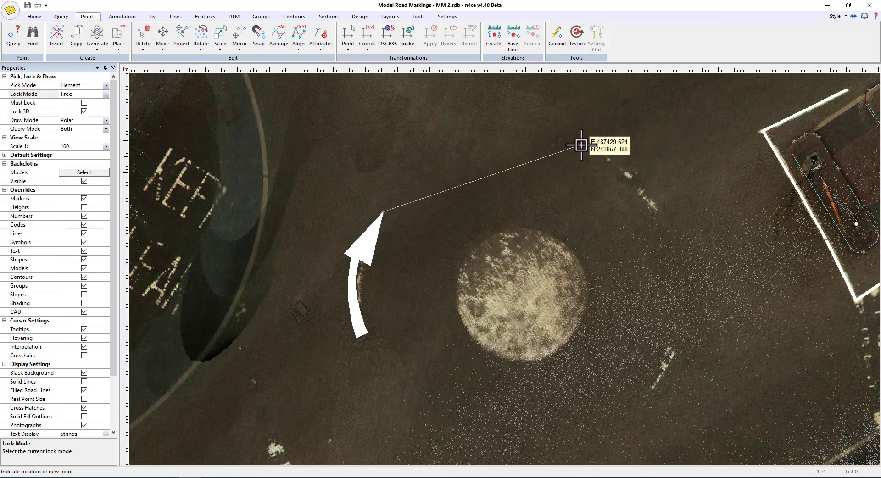
key("Escape")
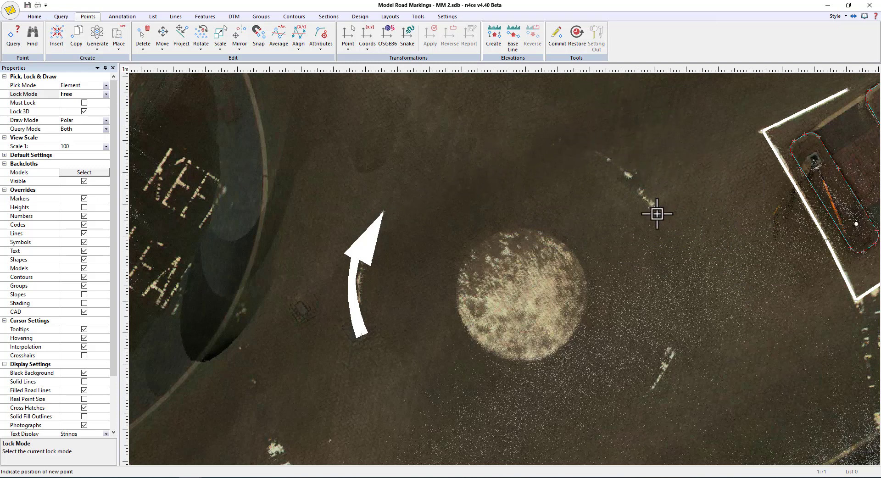
left_click(722, 387)
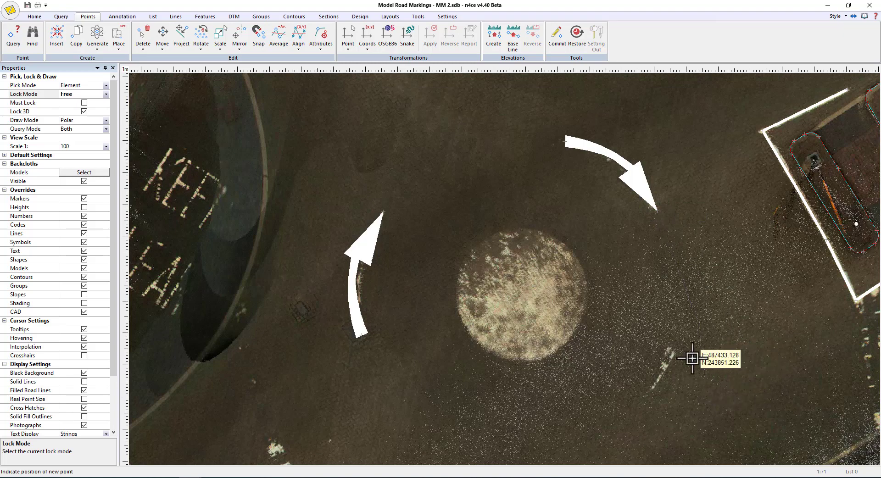
key("Escape")
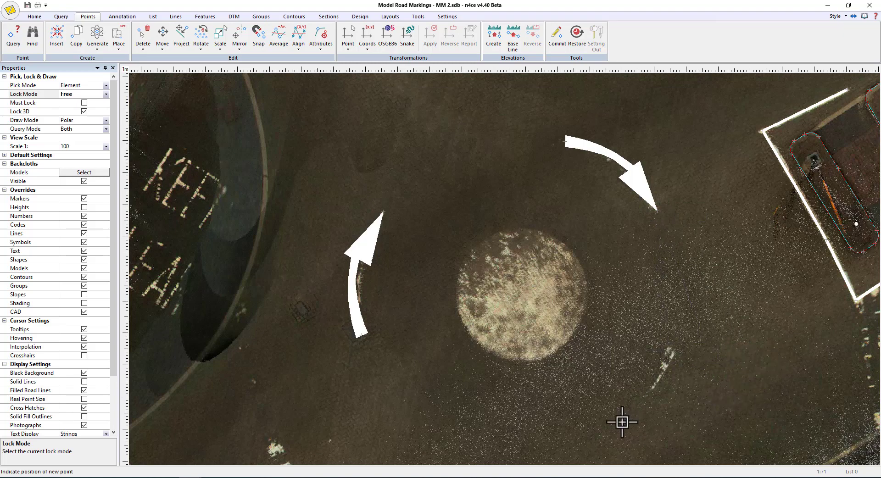
left_click(595, 429)
left_click(733, 400)
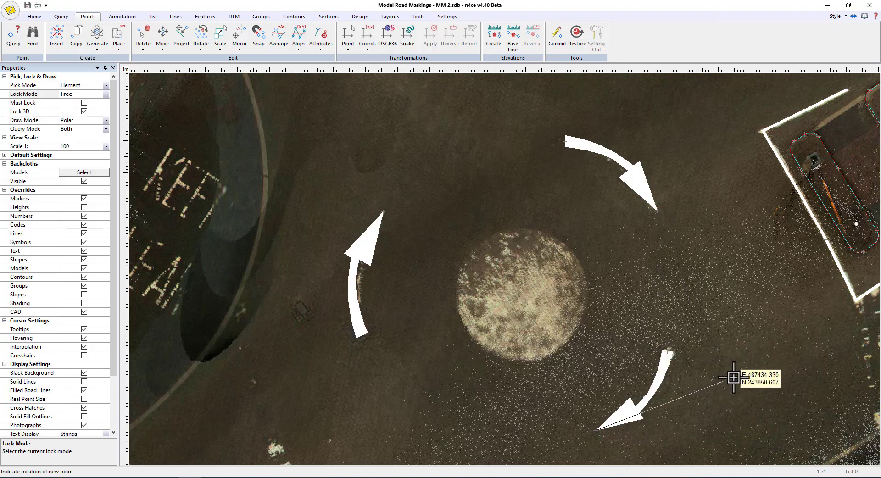
key("Escape")
Insert the solid circular roundabout marking over the worn central disc, using sketched insertion with heights interpolated from Sensat2_tree
scroll(486, 281, "down", 2)
scroll(522, 291, "up", 1)
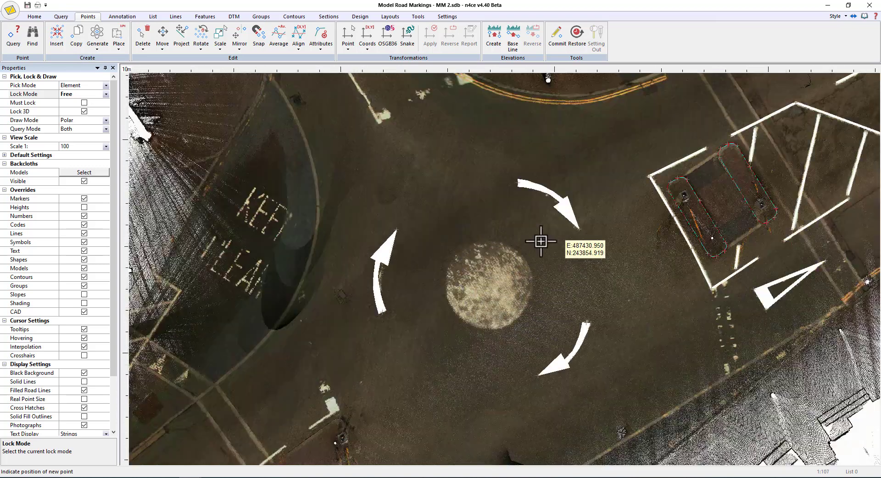
left_click(415, 234)
left_click(486, 174)
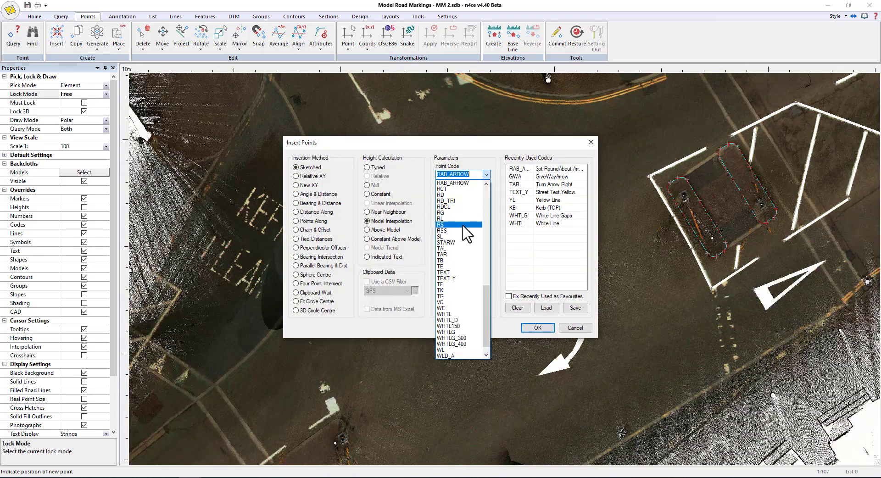
scroll(466, 212, "up", 1)
left_click(452, 199)
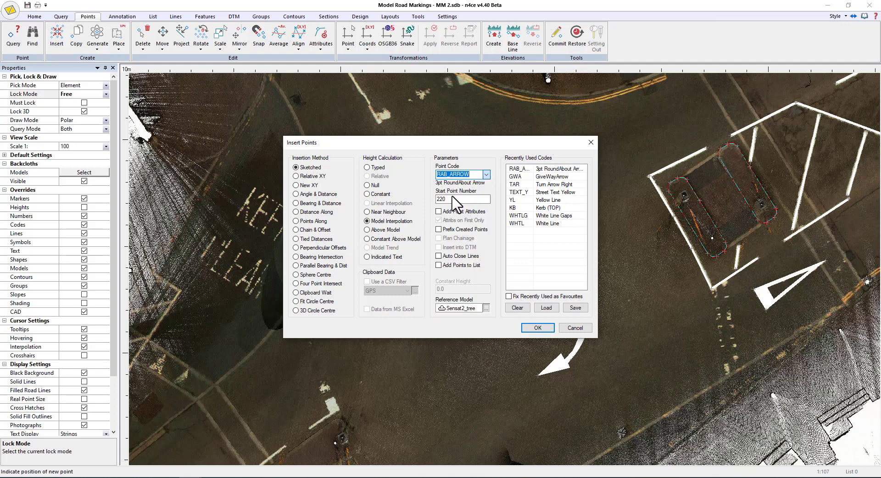
left_click(538, 328)
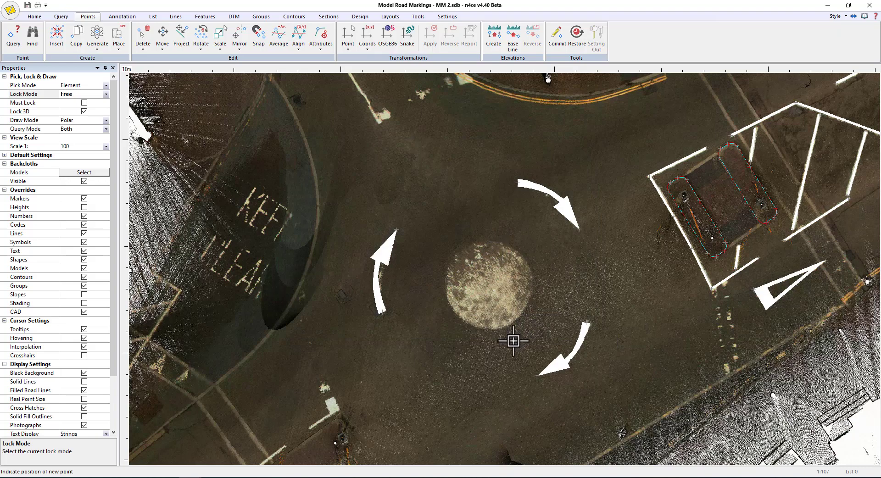
left_click(512, 324)
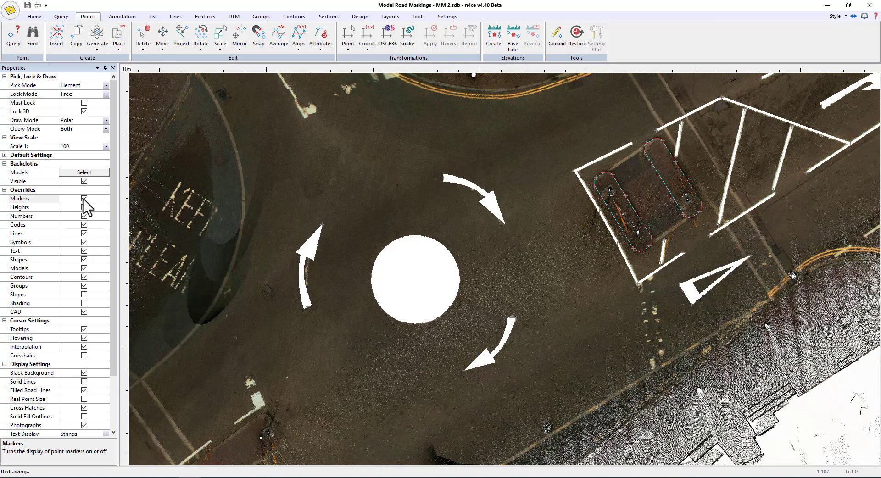
Turn off the point markers and the model backcloth to inspect all the digitised road markings
left_click(84, 181)
scroll(564, 253, "down", 3)
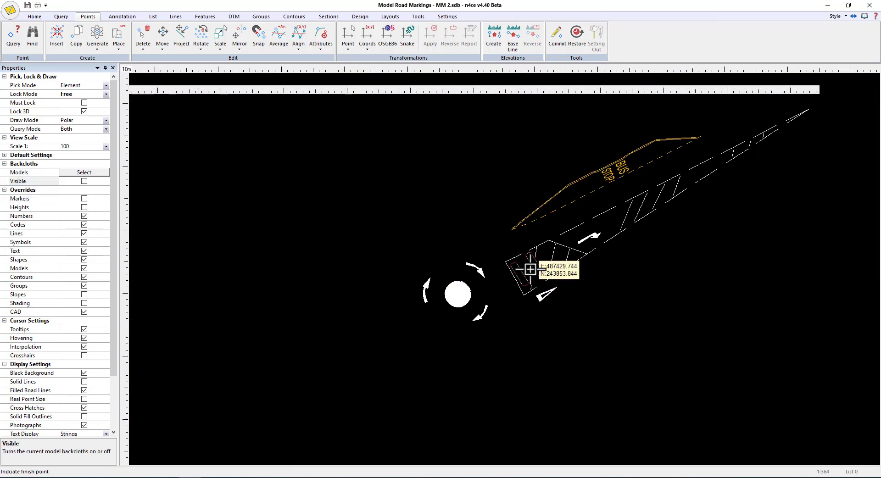
mouse_move(621, 257)
middle_mouse_down()
mouse_move(585, 280)
mouse_move(571, 310)
mouse_move(555, 311)
middle_mouse_up()
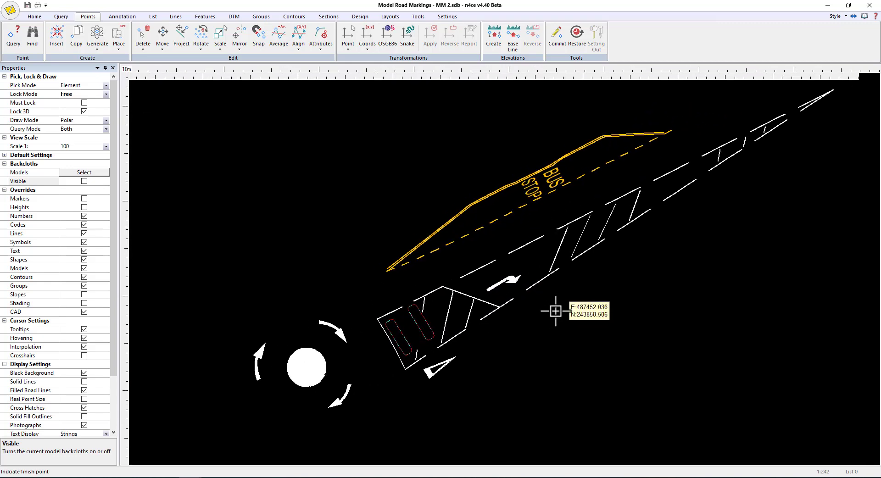